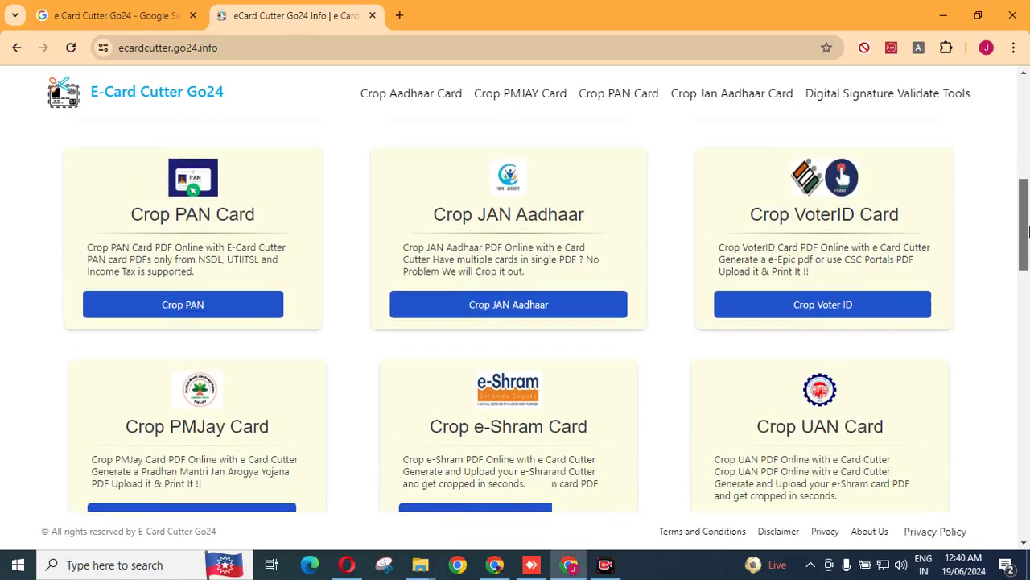
Step: Highlight the Crop JAN Aadhaar, Crop VoterID and Crop PAN Card headings, then clear the selection
drag(736, 179, 856, 173)
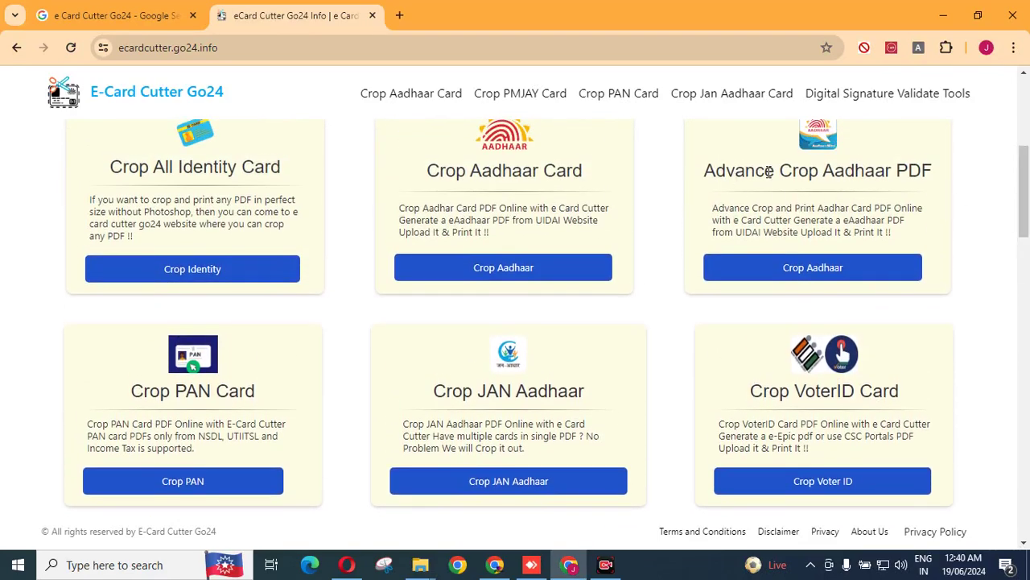
drag(462, 391, 589, 386)
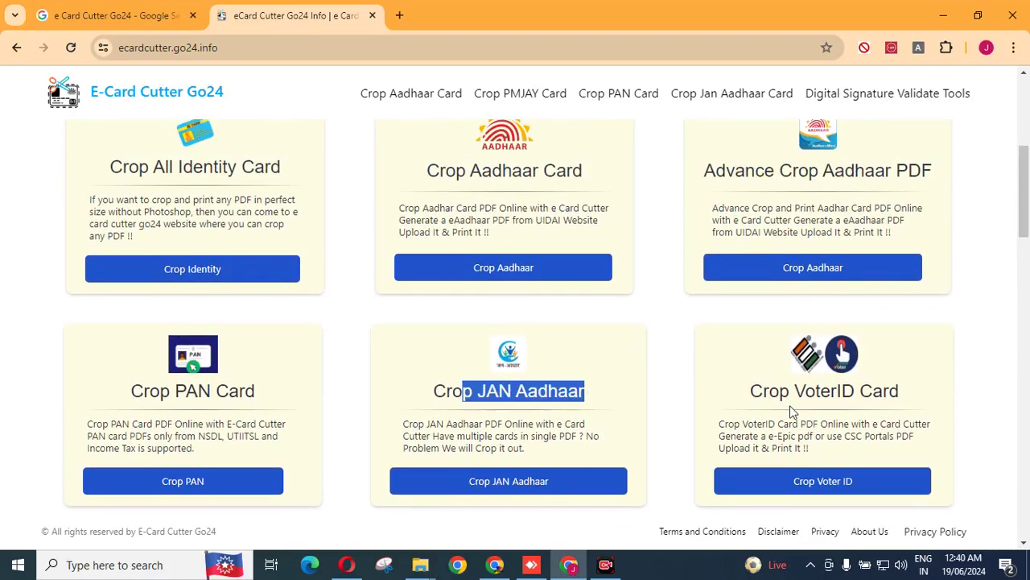
drag(761, 390, 901, 392)
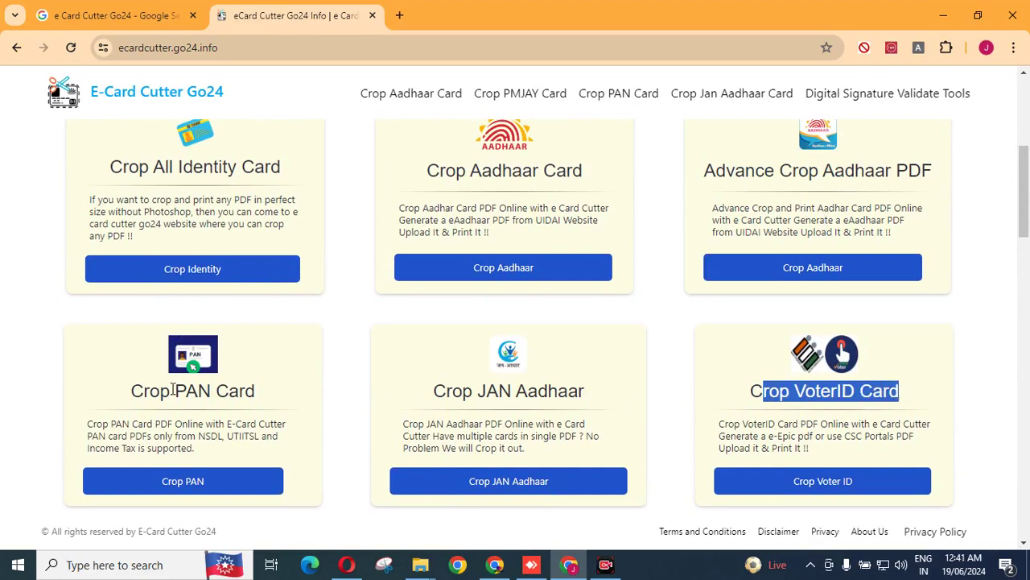
drag(172, 390, 272, 394)
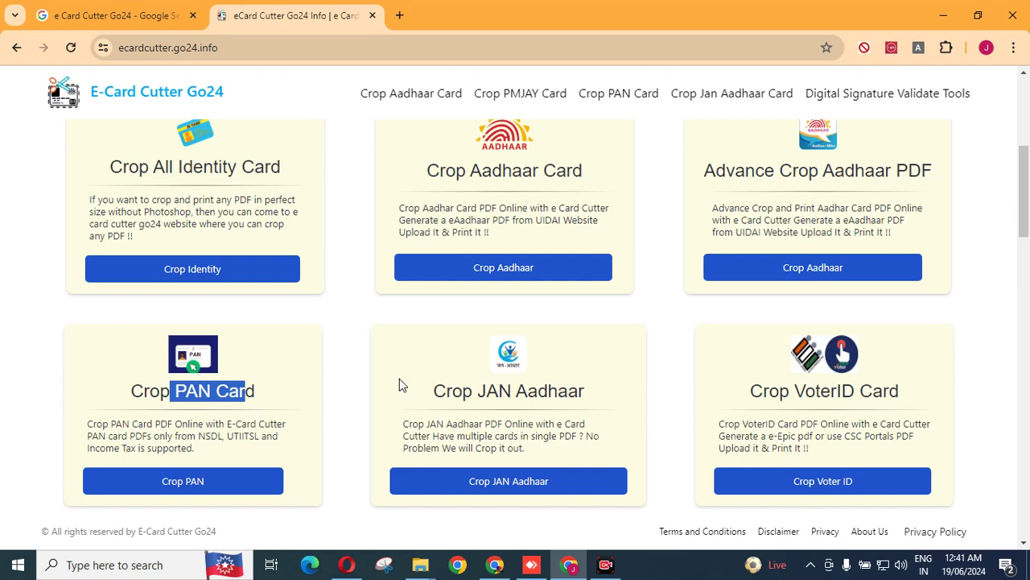
click(724, 321)
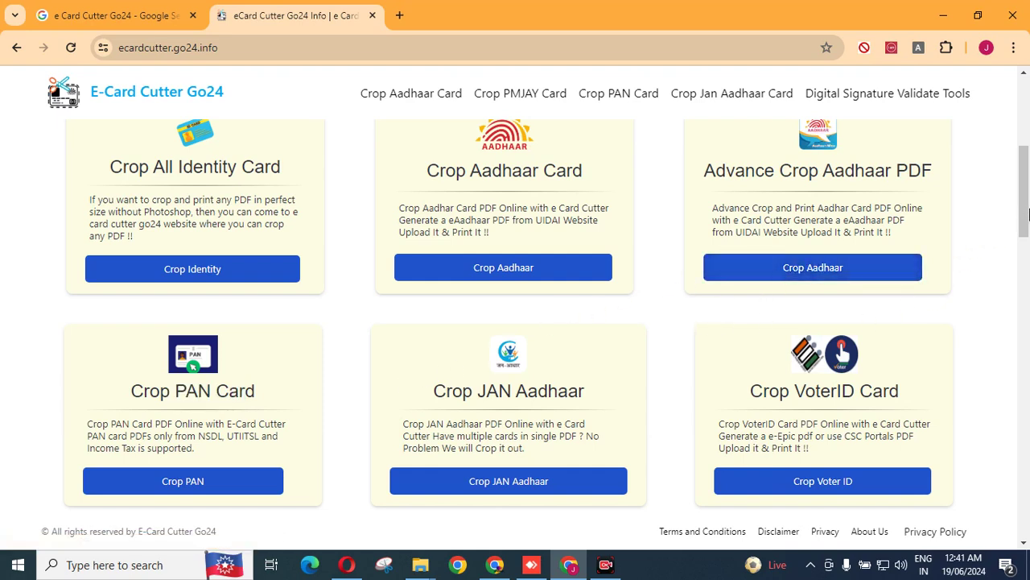
Step: Scroll through the tool cards and return to the Google search results tab
drag(1027, 212, 1027, 251)
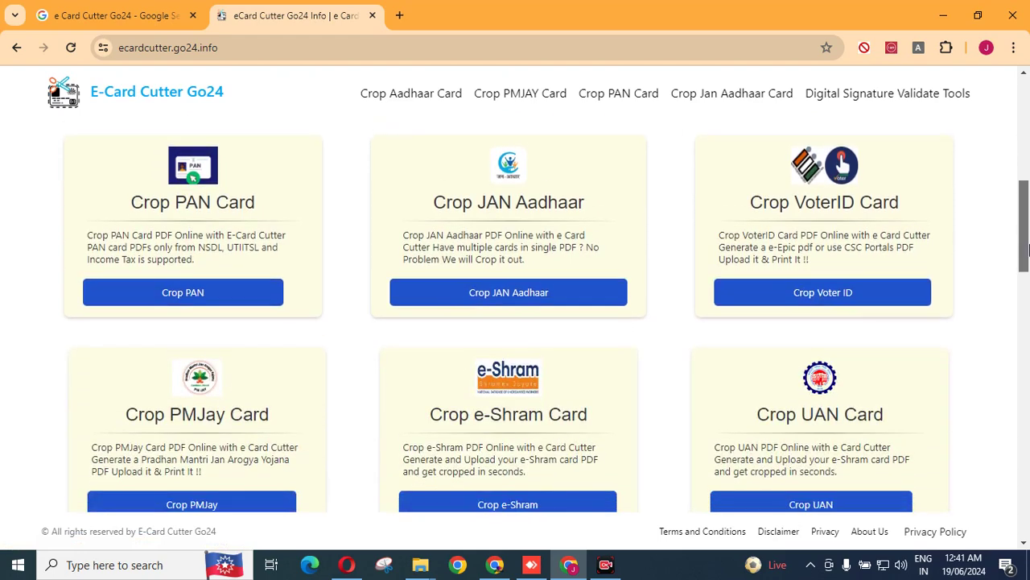
drag(1028, 250, 1027, 301)
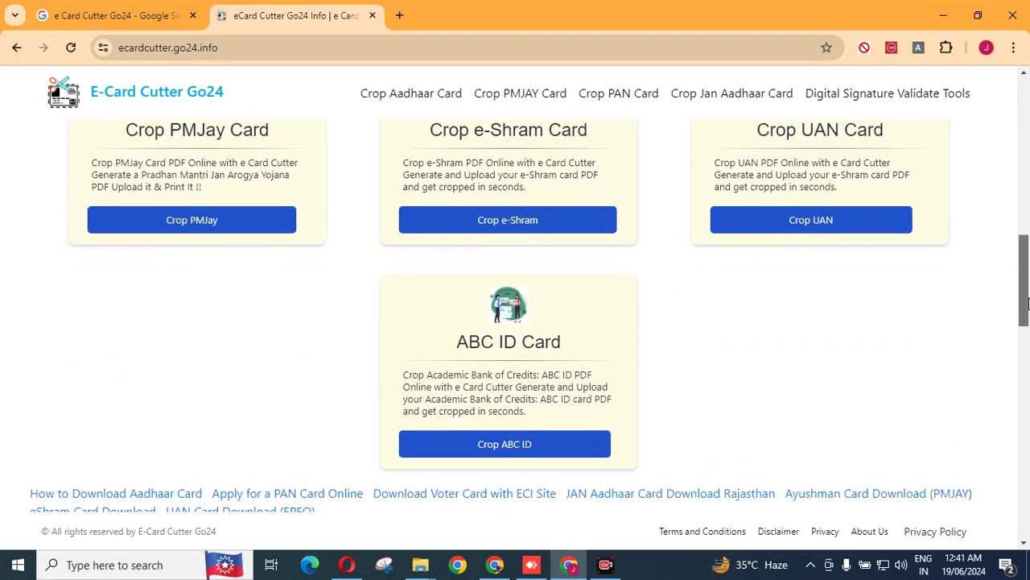
drag(1027, 300, 1027, 255)
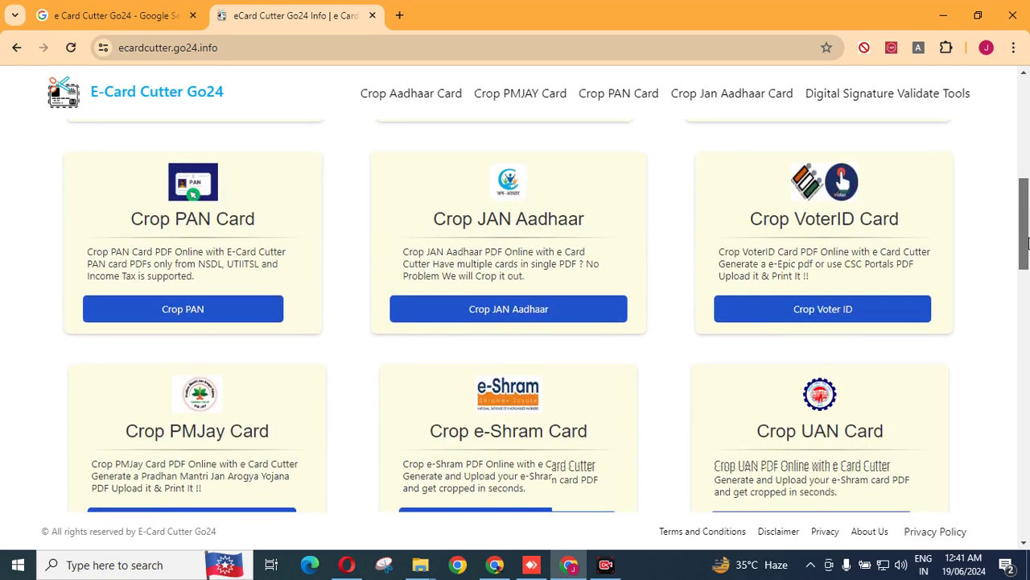
drag(1027, 255, 1012, 220)
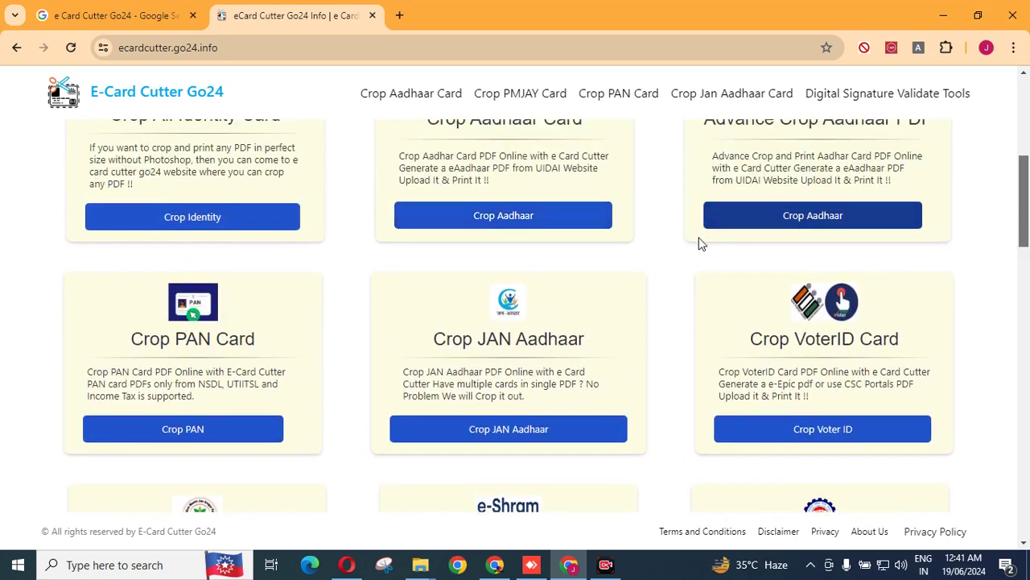
scroll(699, 239, down, 2)
scroll(699, 239, up, 3)
scroll(1027, 233, up, 2)
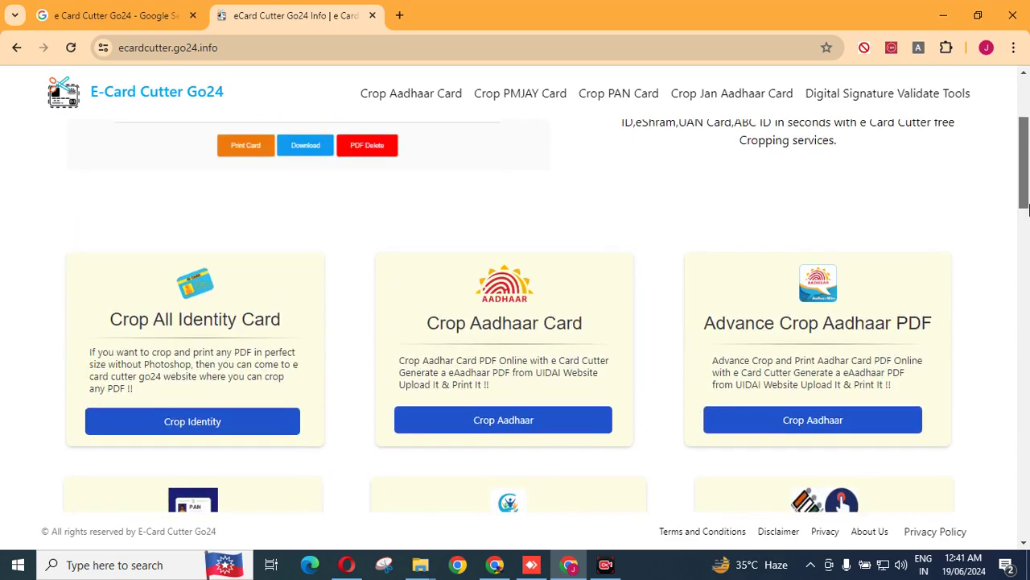
click(115, 8)
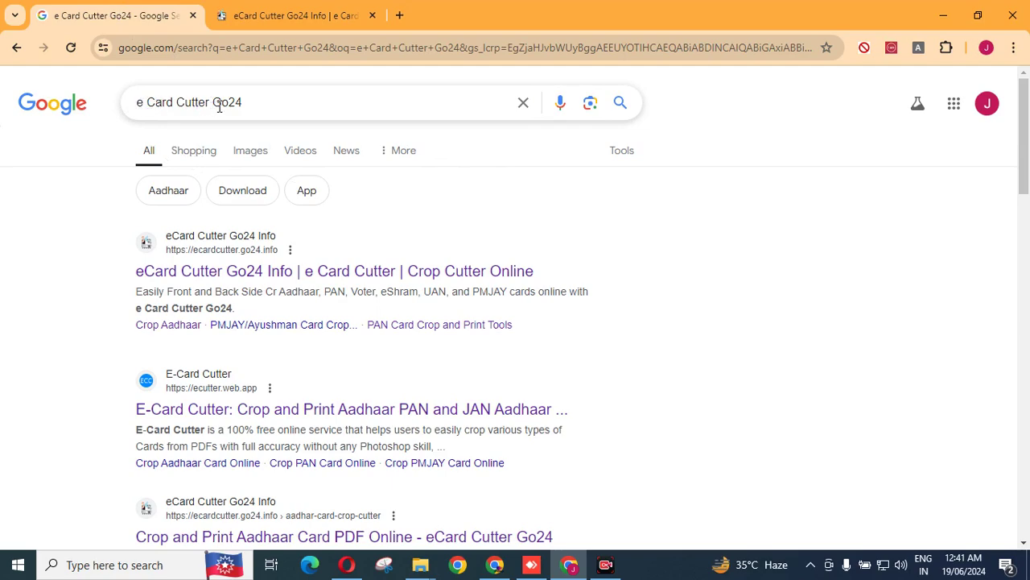
drag(241, 103, 214, 103)
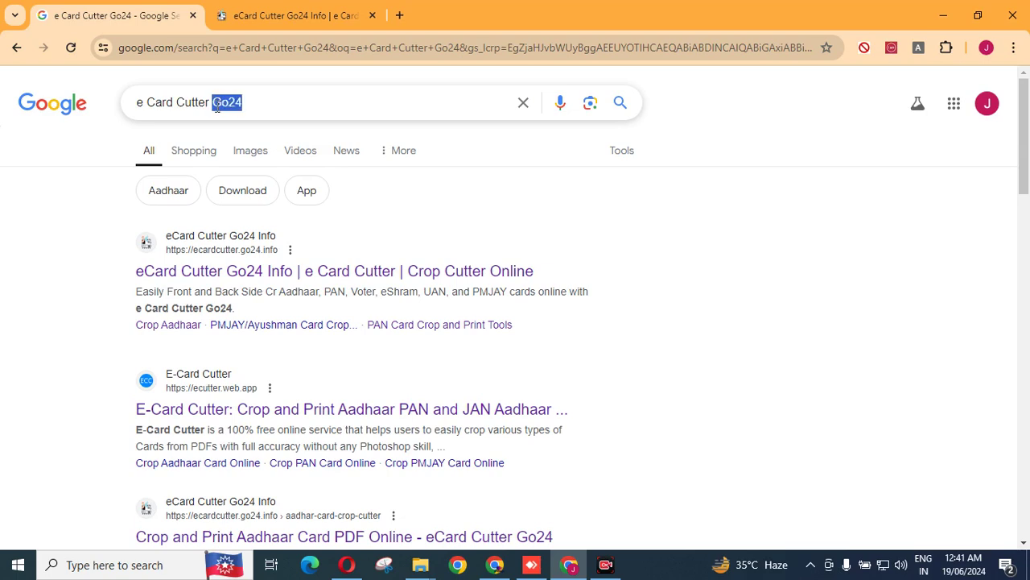
click(12, 236)
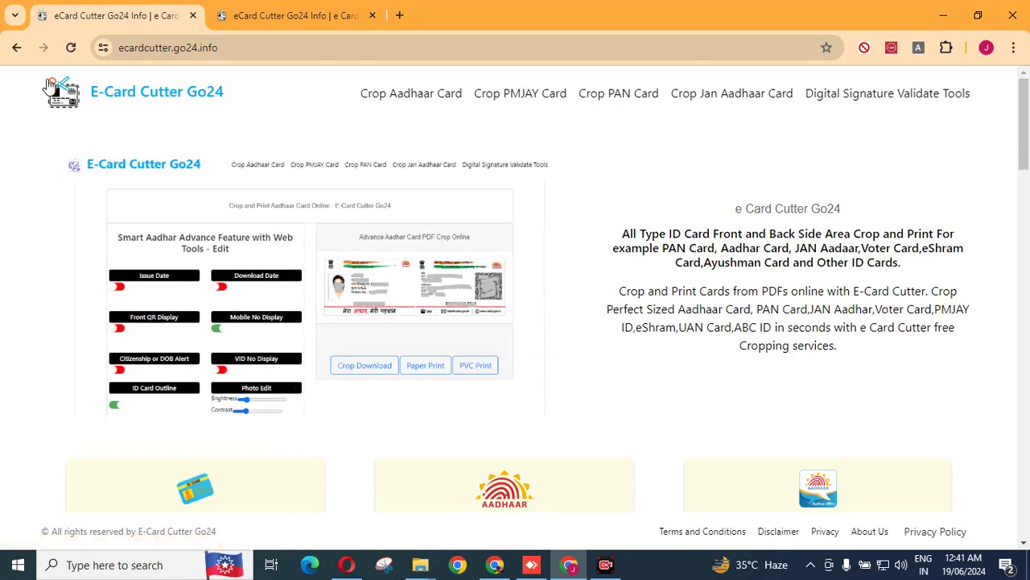
Step: Highlight the Crop All Identity Card heading and draw a red box around the Crop Identity tool
mouse_move(1028, 151)
mouse_down()
mouse_move(1025, 297)
mouse_move(1015, 196)
mouse_up()
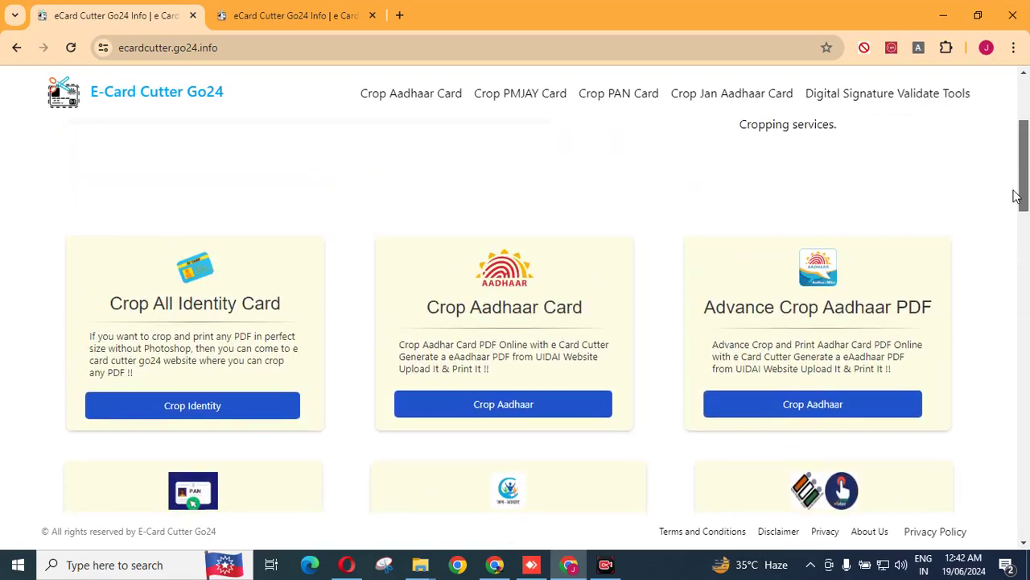
drag(456, 307, 916, 303)
drag(1024, 203, 1024, 288)
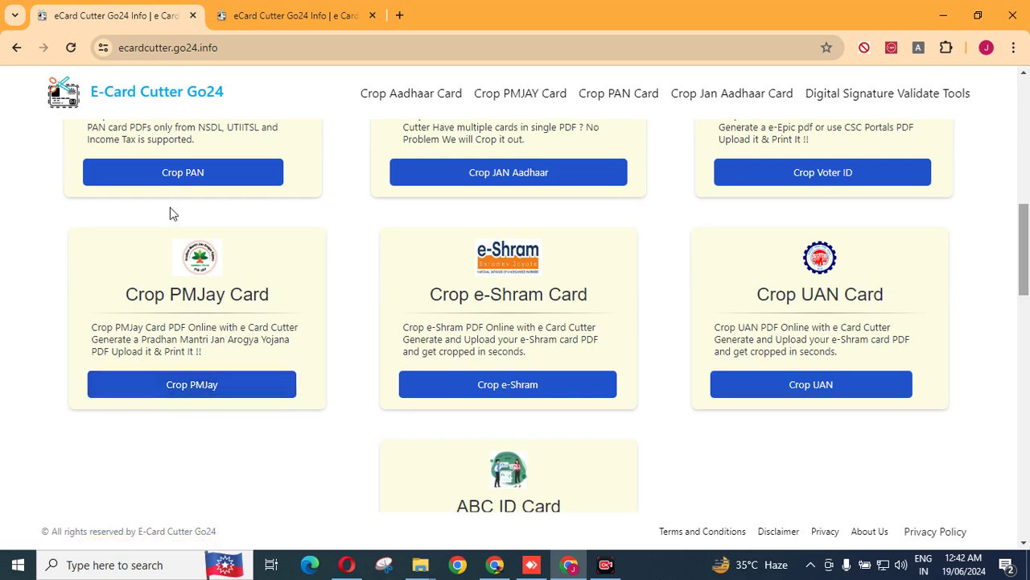
scroll(574, 294, up, 1)
scroll(574, 294, up, 3)
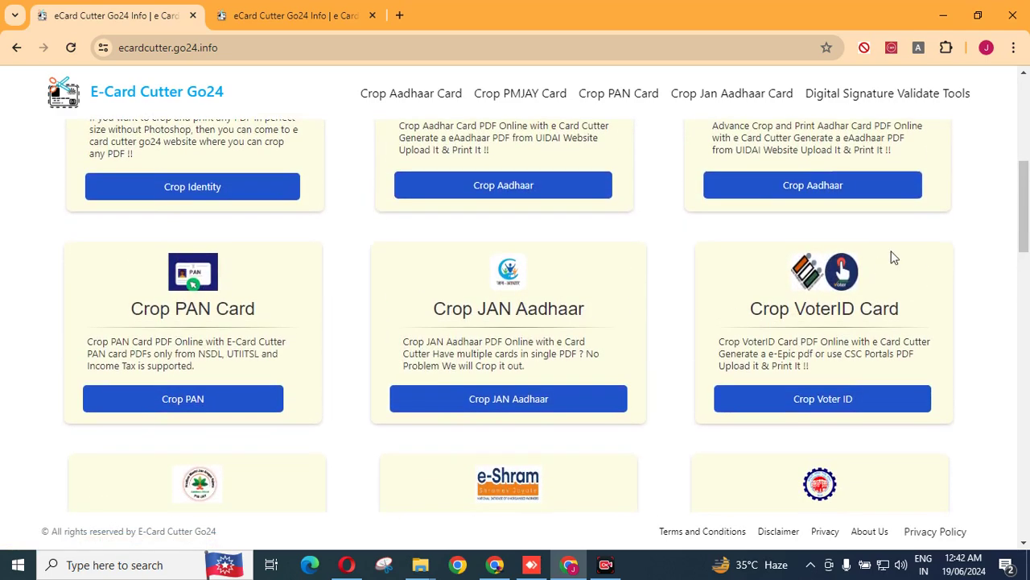
mouse_move(1024, 214)
mouse_down()
mouse_move(1028, 254)
mouse_move(1024, 196)
mouse_move(1002, 195)
mouse_up()
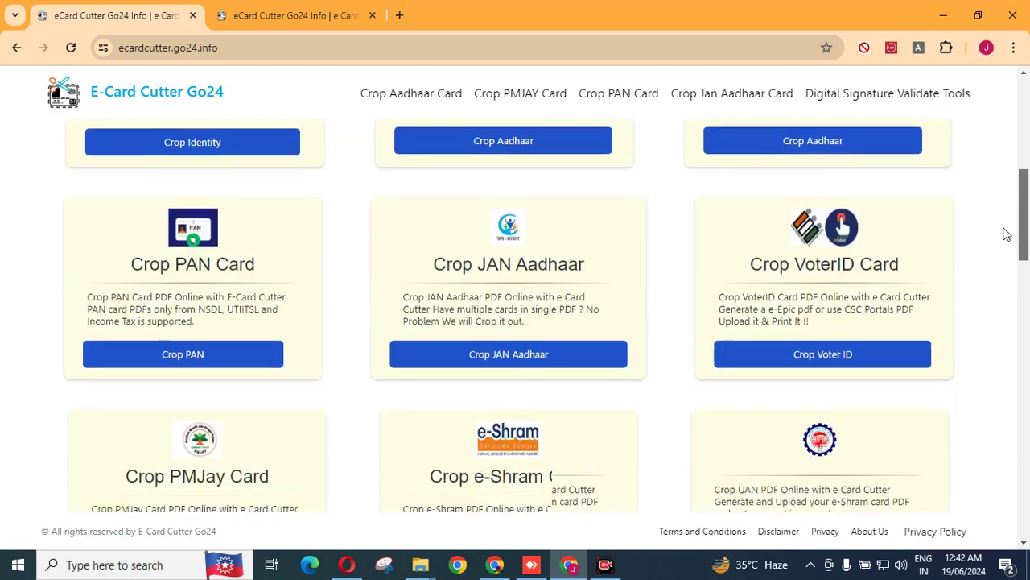
scroll(1003, 195, up, 1)
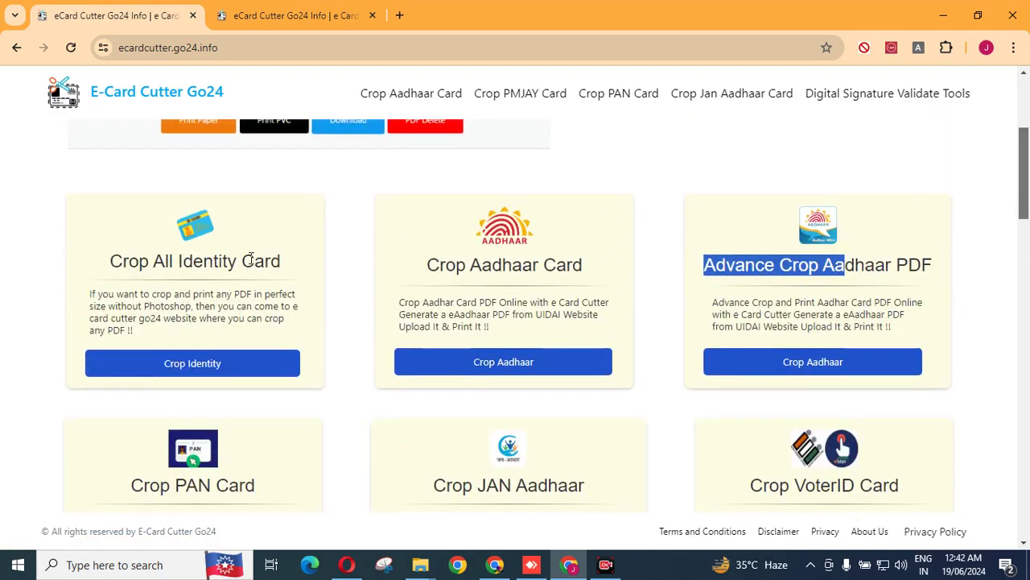
drag(112, 262, 282, 262)
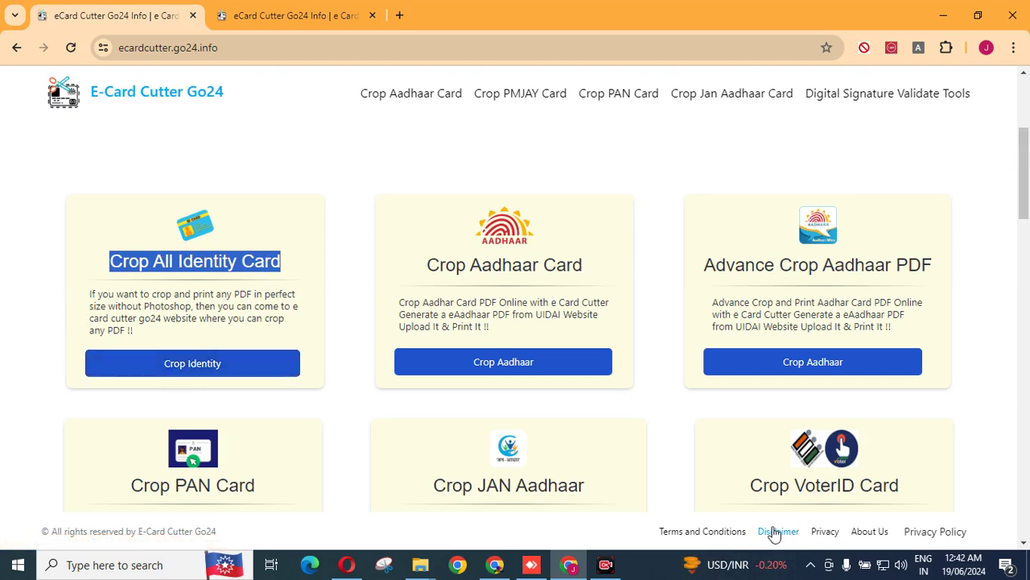
drag(83, 340, 314, 394)
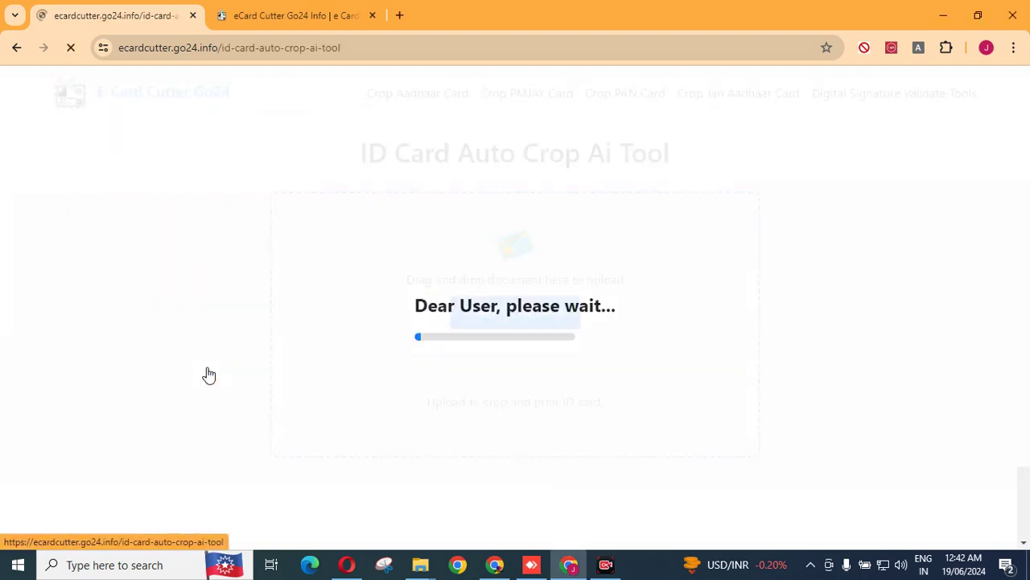
drag(1027, 157, 1027, 233)
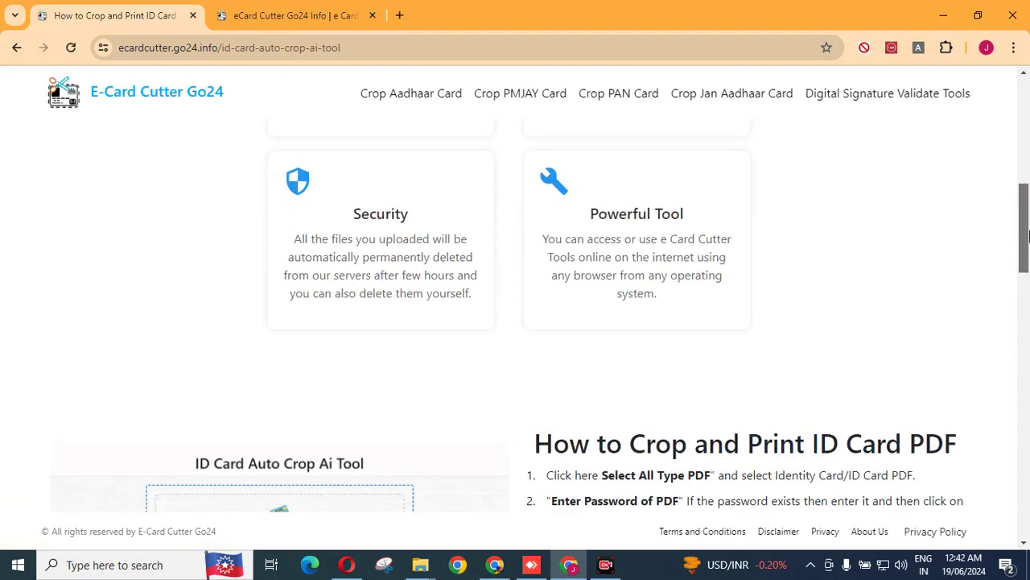
drag(1027, 234, 1027, 261)
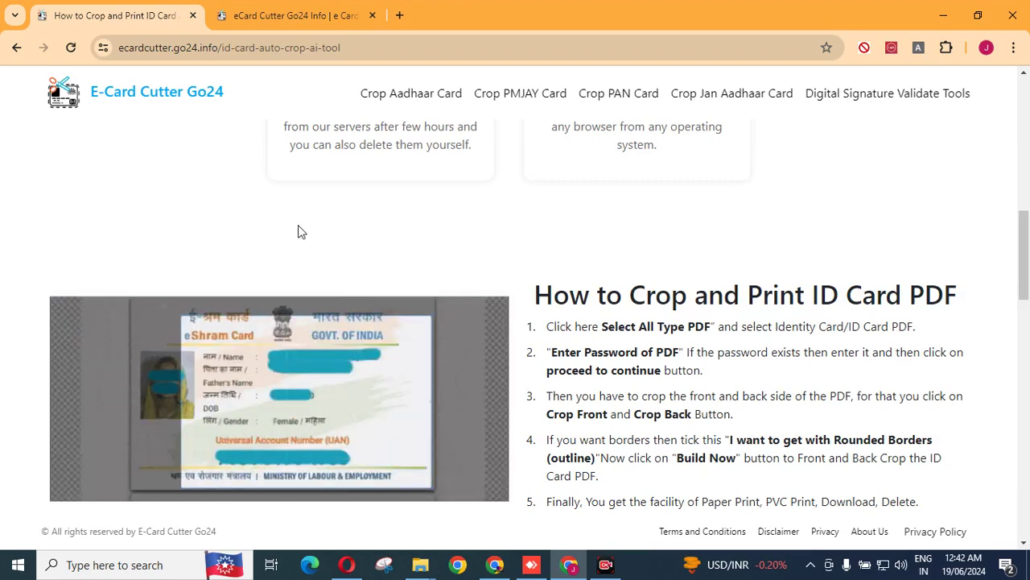
scroll(408, 309, up, 1)
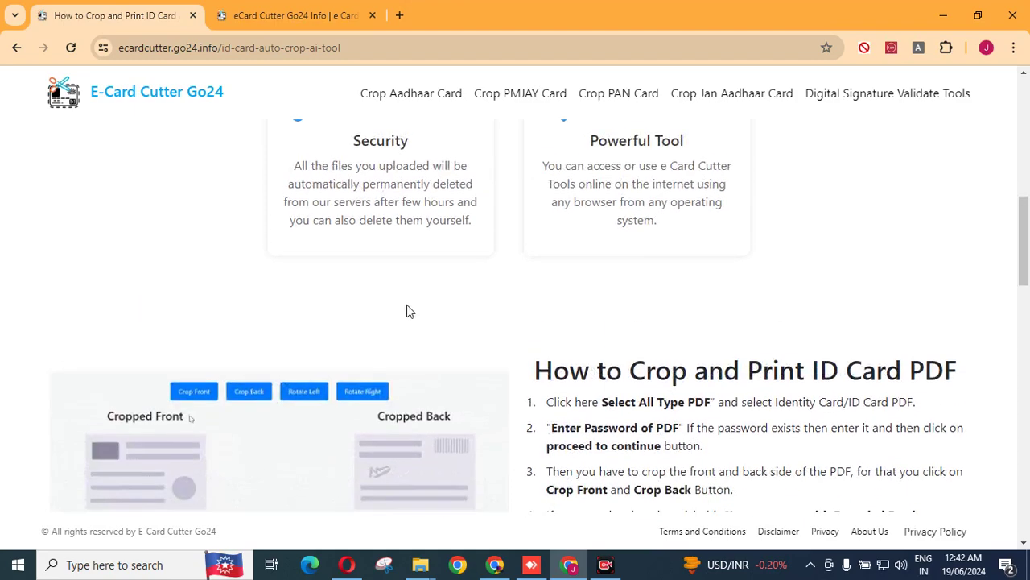
scroll(341, 377, down, 1)
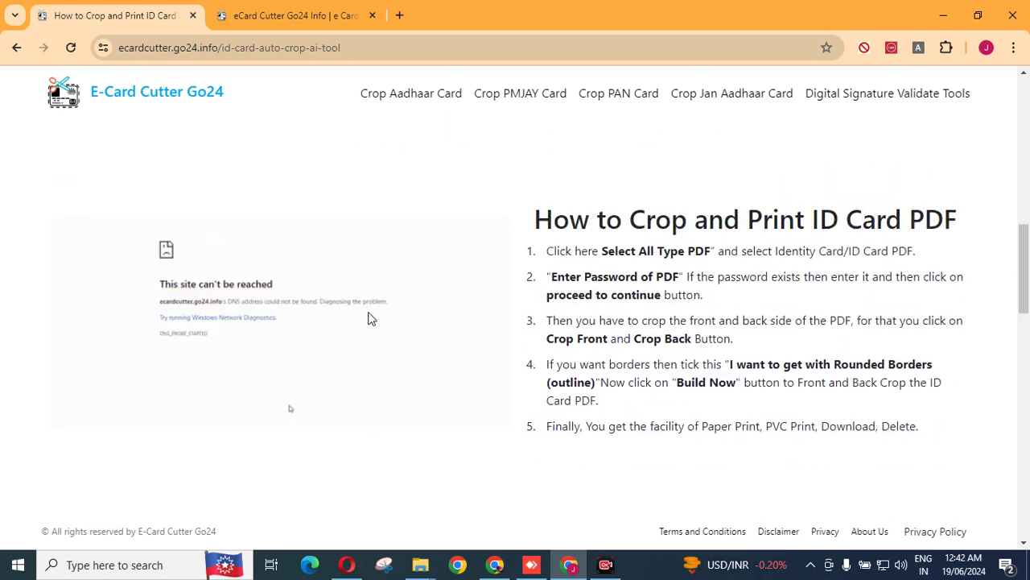
scroll(368, 319, up, 5)
scroll(368, 319, up, 2)
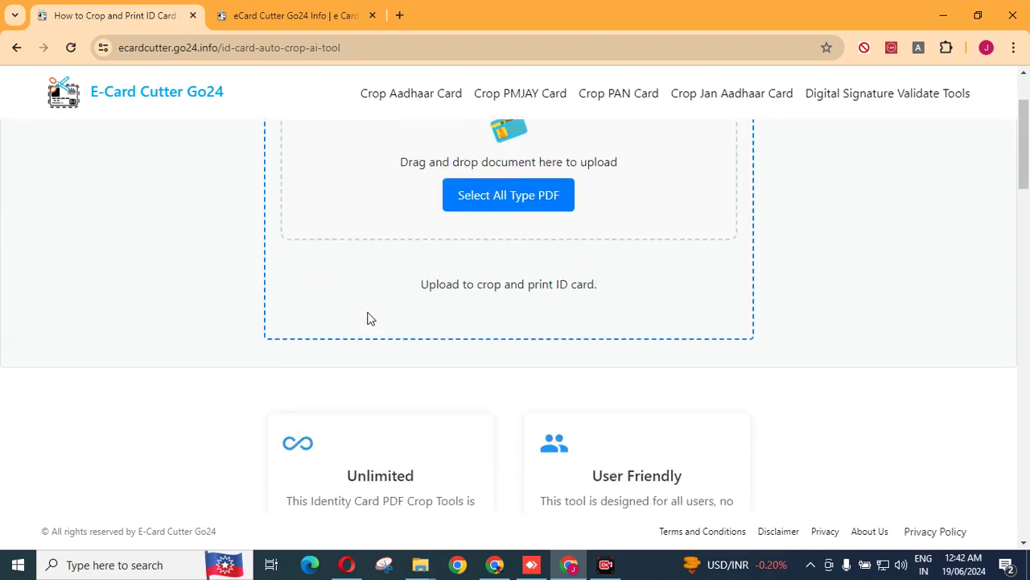
scroll(371, 319, up, 2)
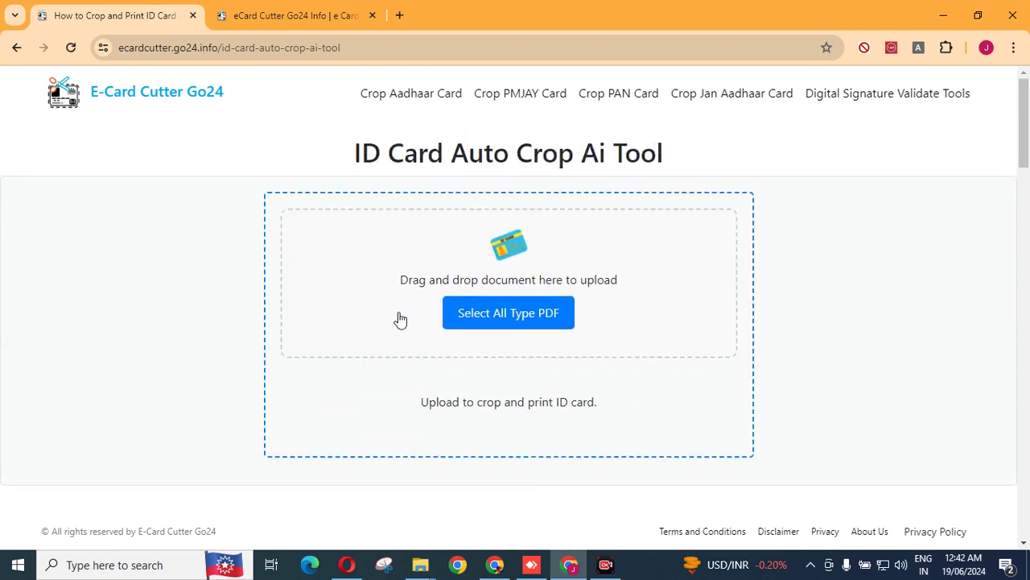
Step: Upload the idcard PDF and proceed to the cropping step
click(520, 314)
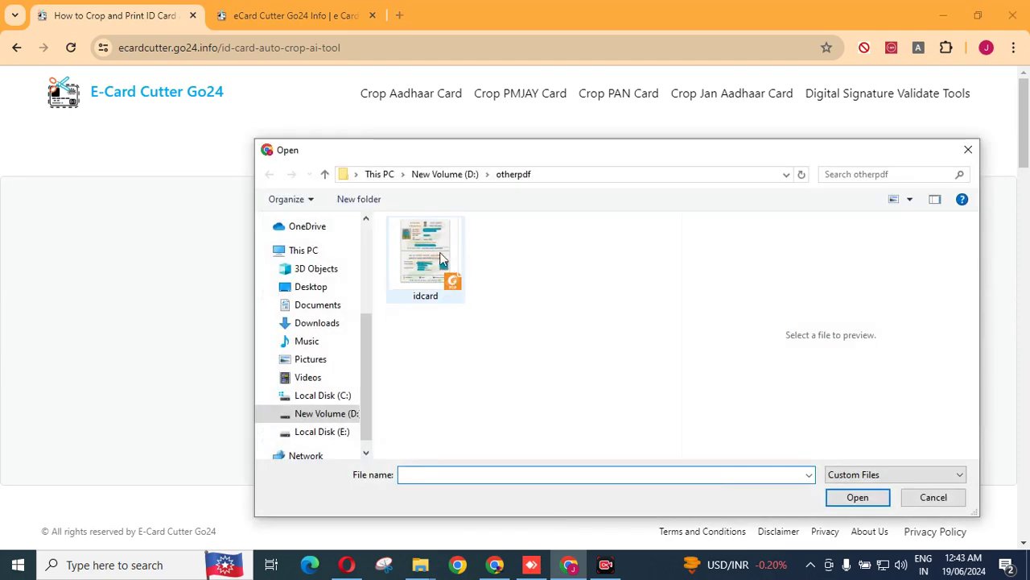
drag(449, 151, 346, 134)
click(346, 240)
double_click(346, 240)
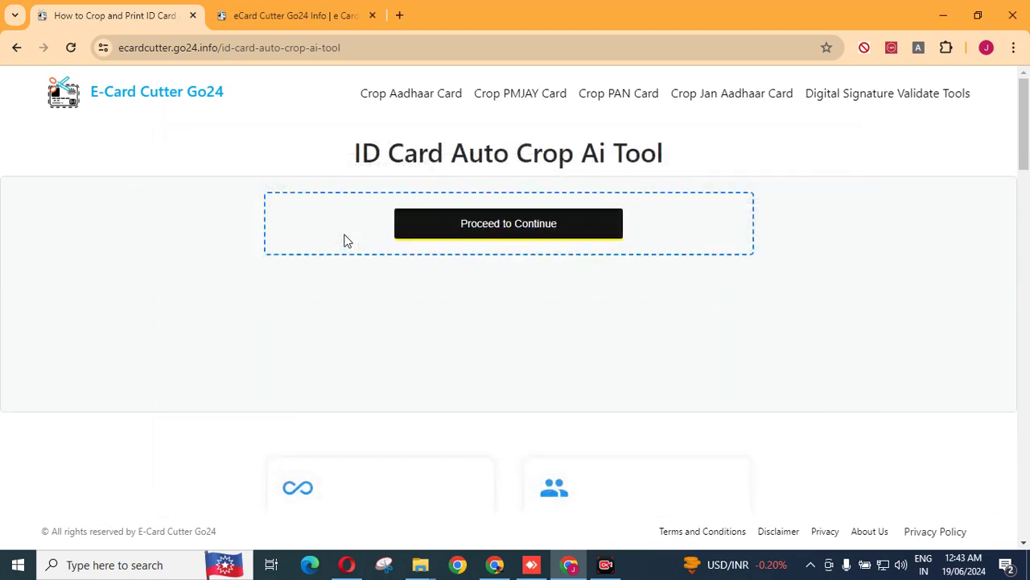
click(494, 231)
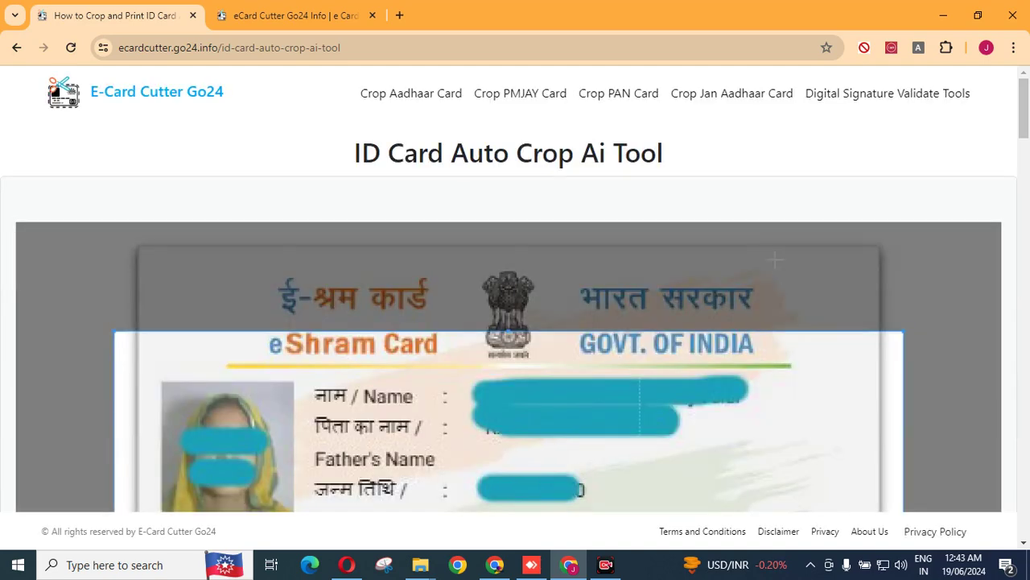
Step: Draw a crop box around the front side of the eShram card
scroll(1023, 153, down, 2)
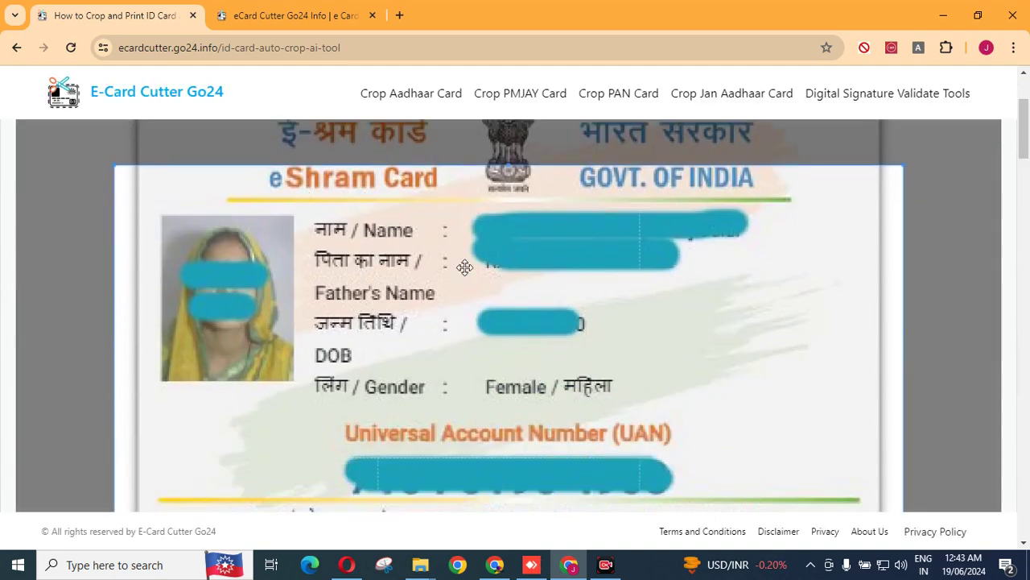
scroll(445, 255, down, 1)
scroll(446, 254, down, 1)
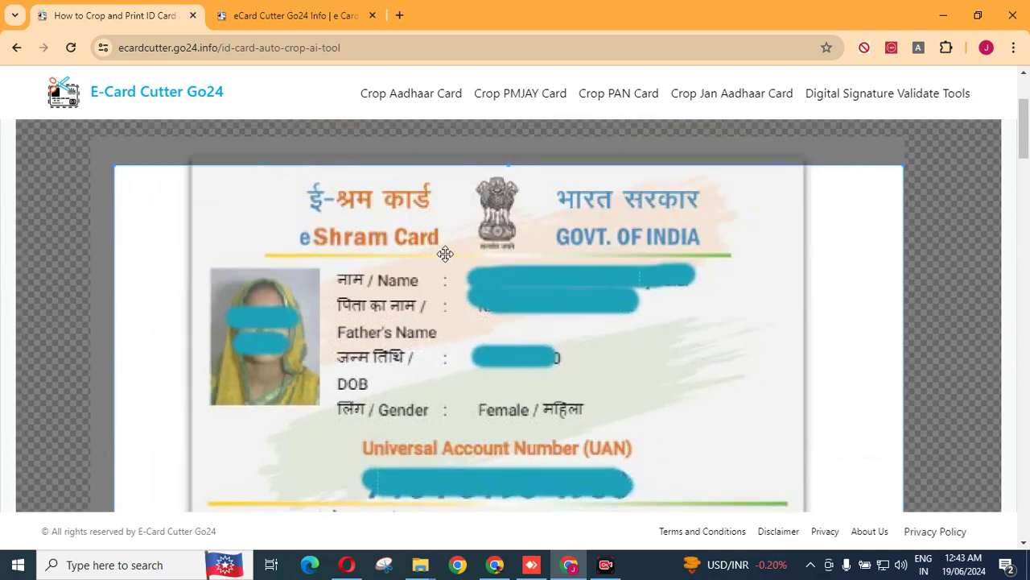
scroll(445, 255, down, 1)
scroll(445, 254, up, 1)
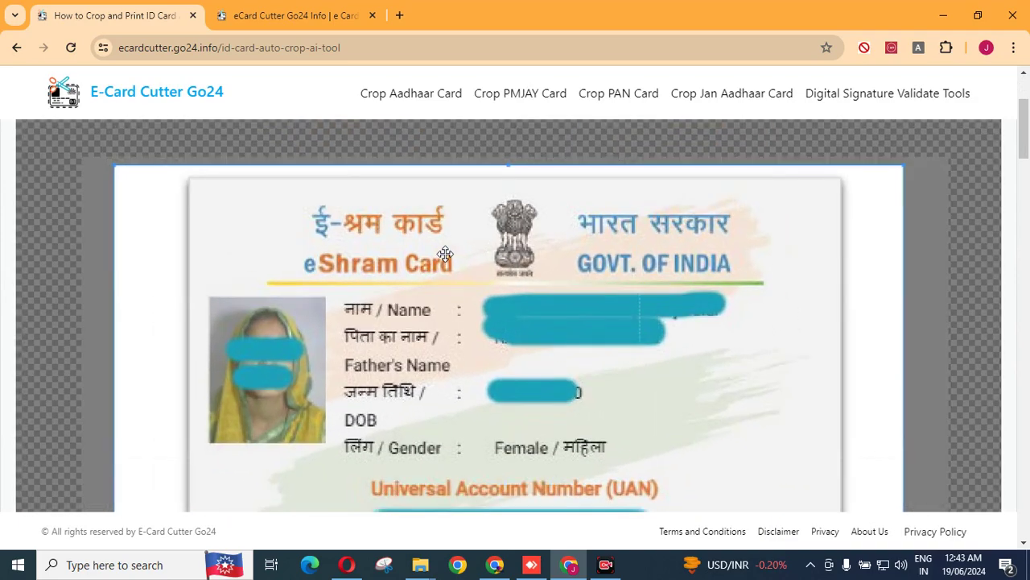
scroll(445, 255, up, 1)
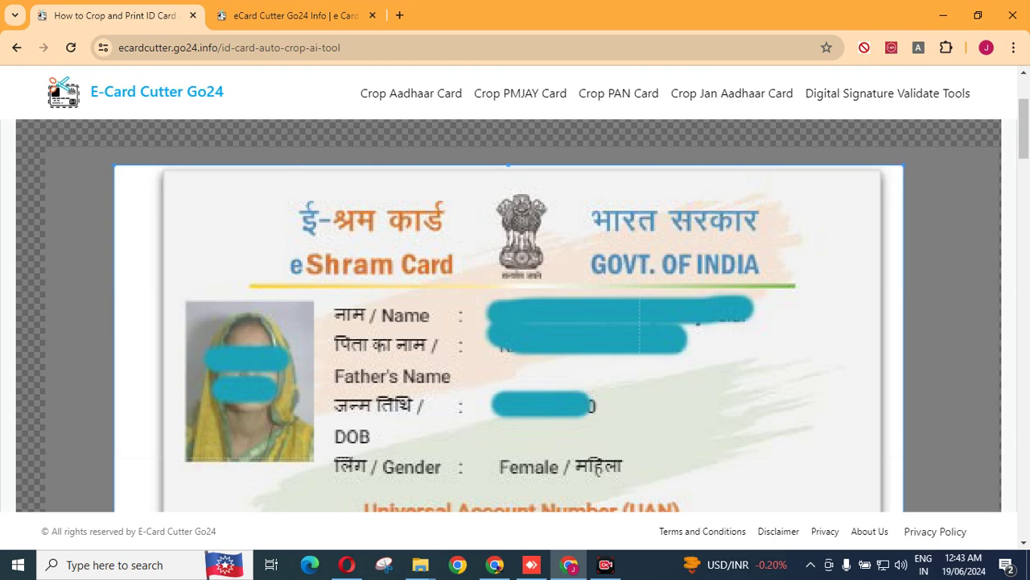
drag(160, 150, 707, 451)
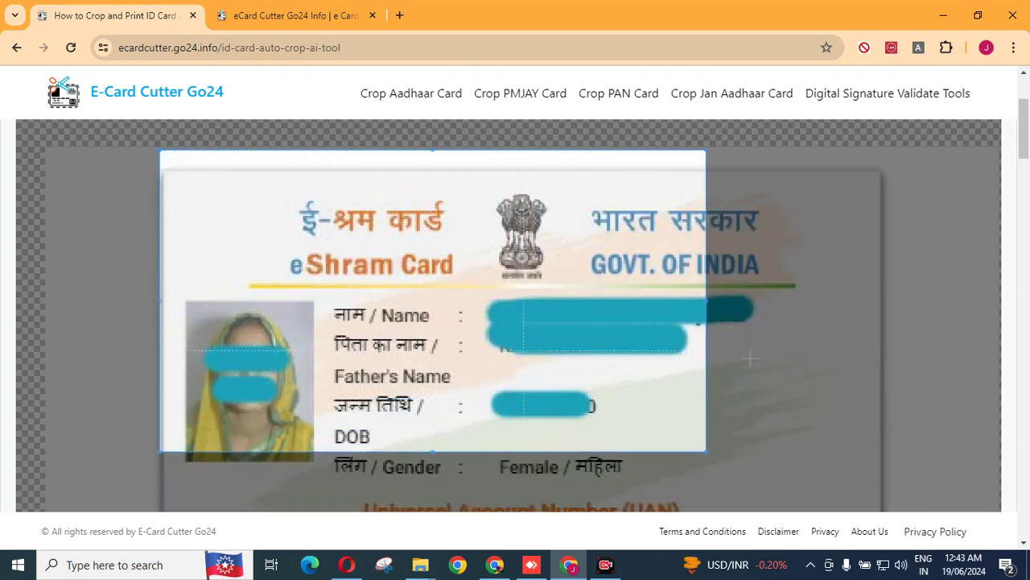
Step: Fit the crop box to the whole front side and crop it into Cropped Front
scroll(1029, 162, down, 2)
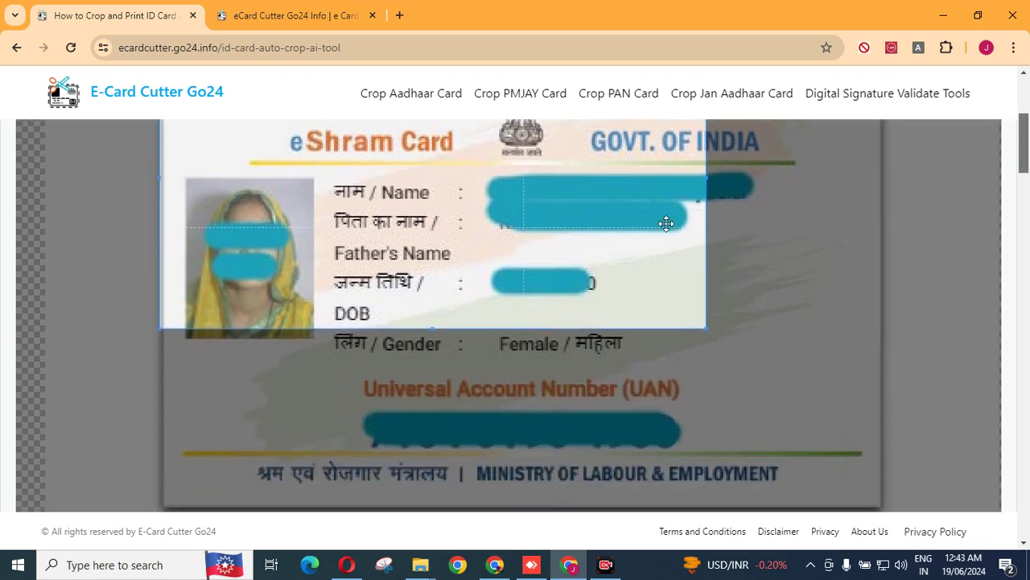
drag(666, 223, 636, 213)
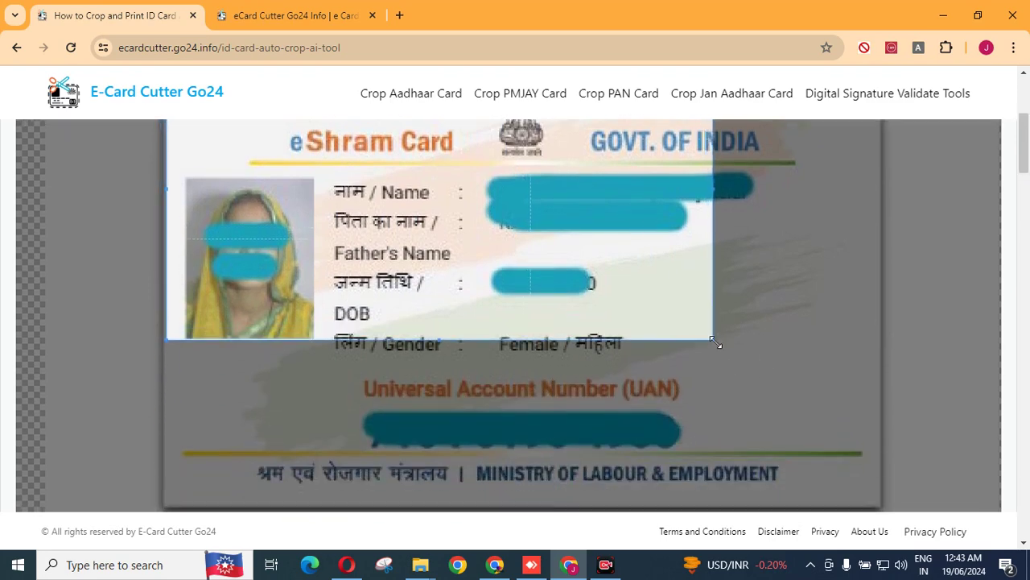
drag(713, 340, 877, 504)
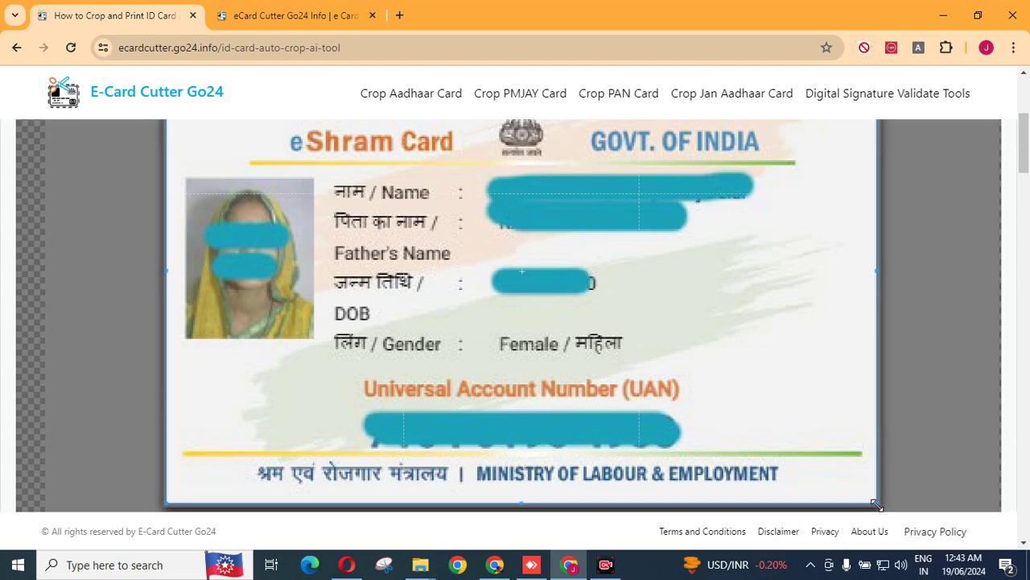
scroll(1029, 183, up, 2)
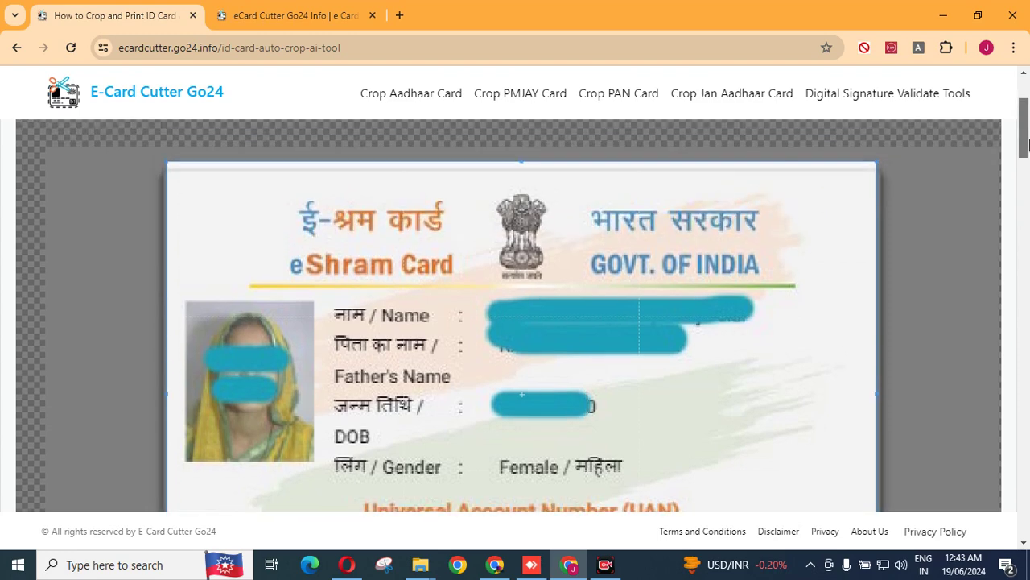
drag(521, 161, 521, 172)
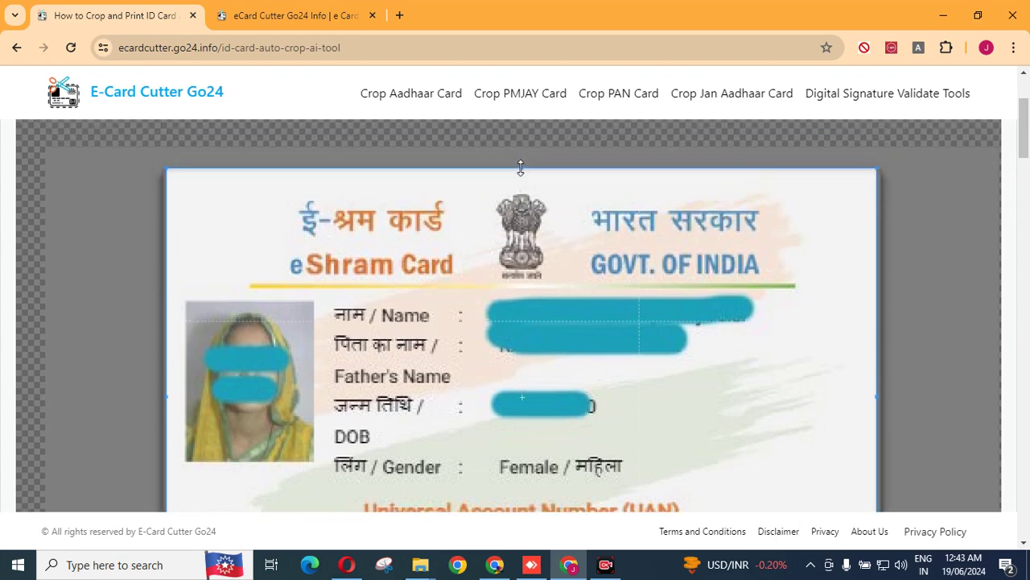
mouse_move(1024, 136)
mouse_down()
mouse_move(1026, 265)
mouse_move(1027, 238)
mouse_up()
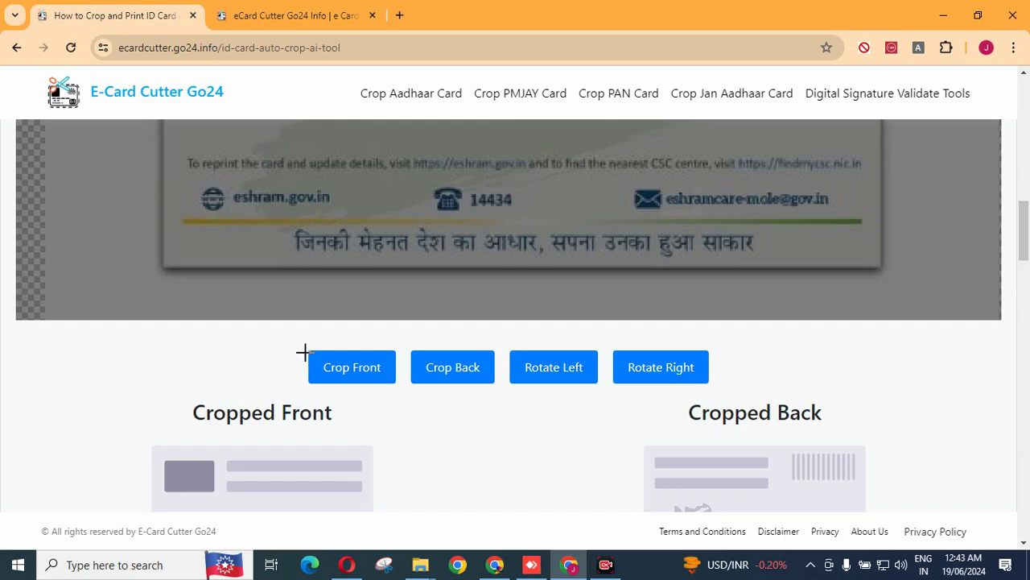
drag(305, 351, 403, 400)
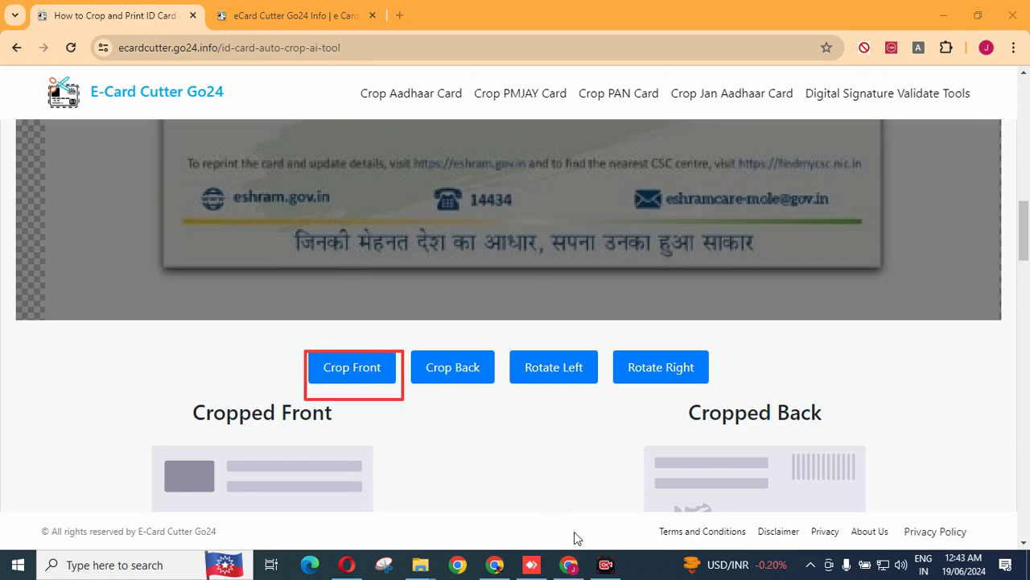
click(351, 369)
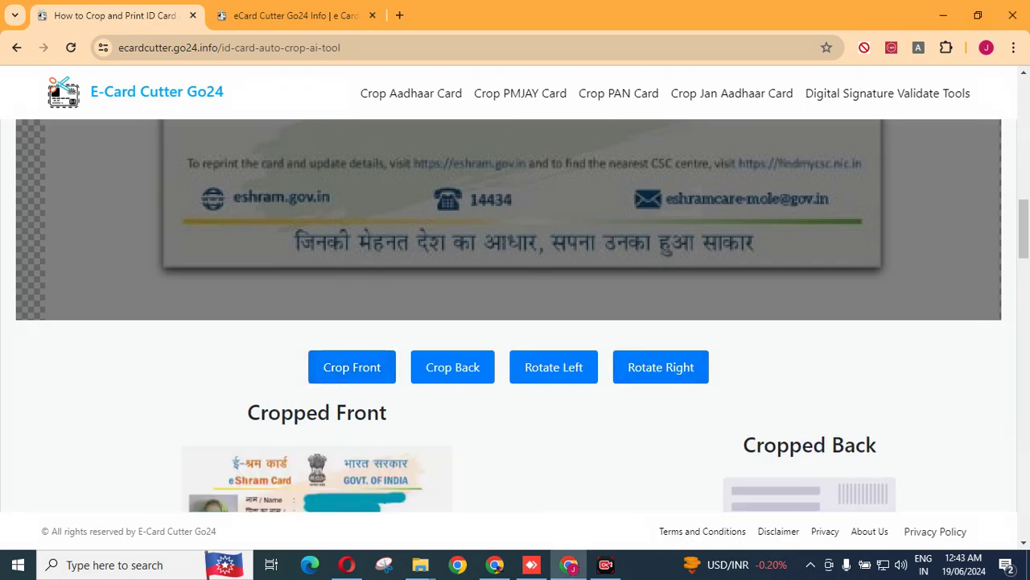
mouse_move(1025, 243)
mouse_down()
mouse_move(1025, 255)
mouse_move(1025, 219)
mouse_up()
Step: Stretch a crop box over the card's back side, including the ministry heading, and crop it
mouse_move(880, 384)
mouse_down()
mouse_move(552, 238)
mouse_move(749, 306)
mouse_up()
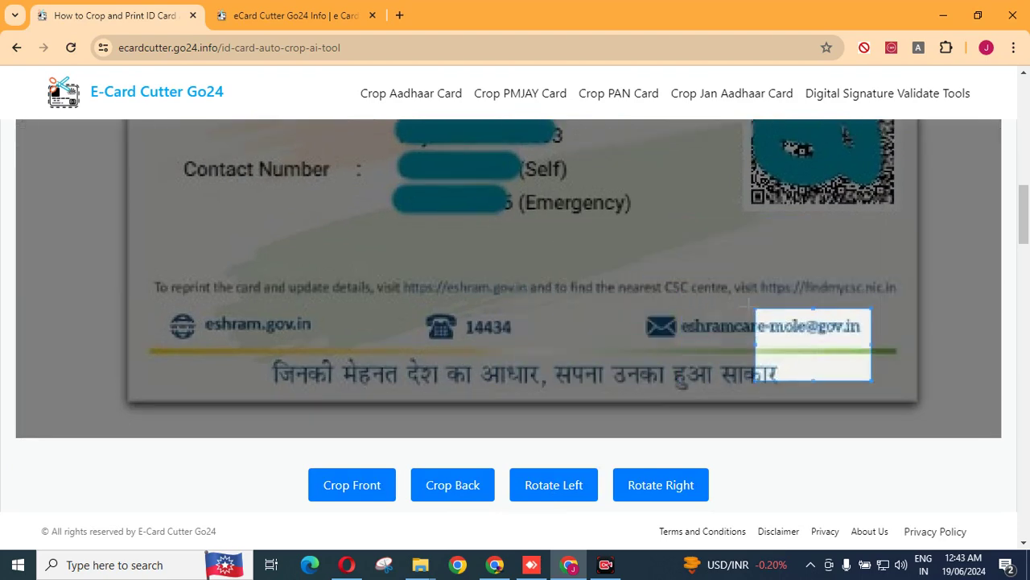
drag(823, 343, 833, 336)
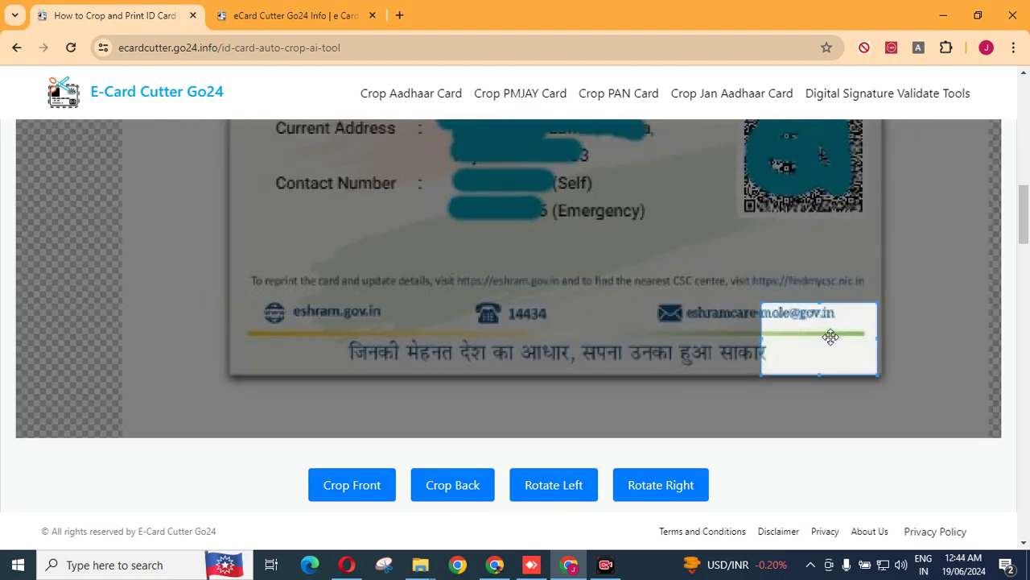
drag(760, 301, 232, 103)
drag(1025, 233, 1024, 202)
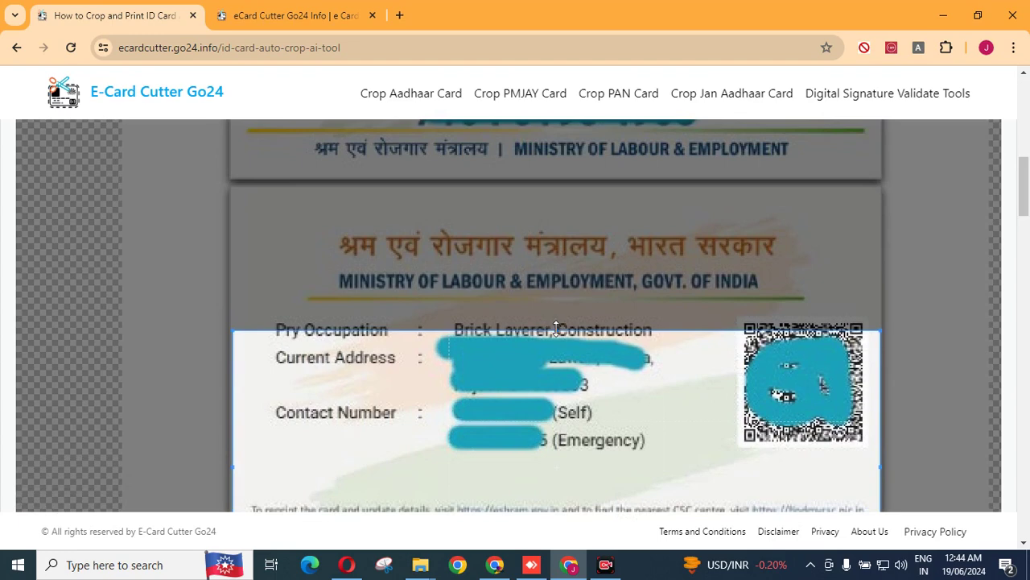
drag(556, 330, 536, 191)
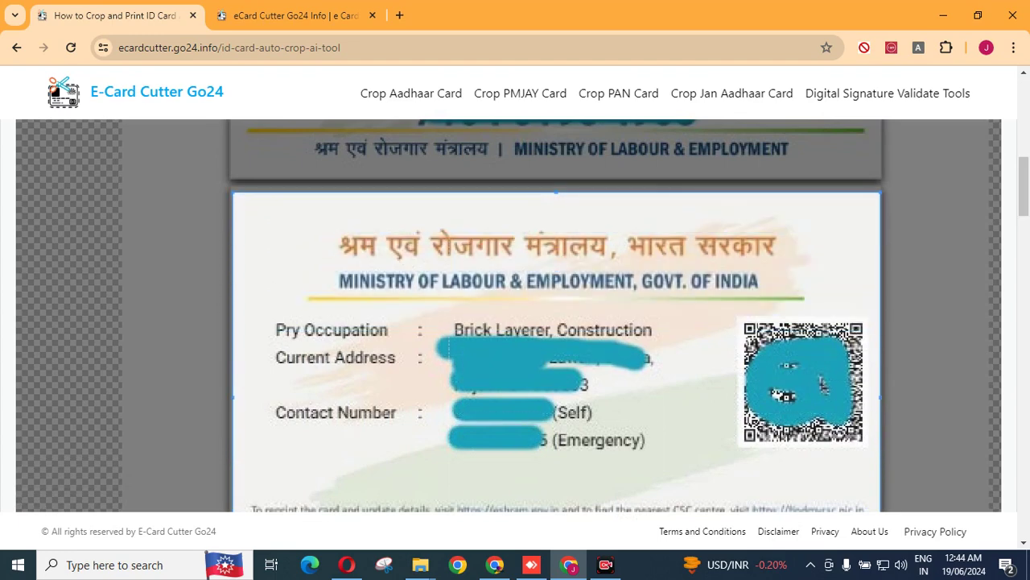
scroll(1027, 199, down, 5)
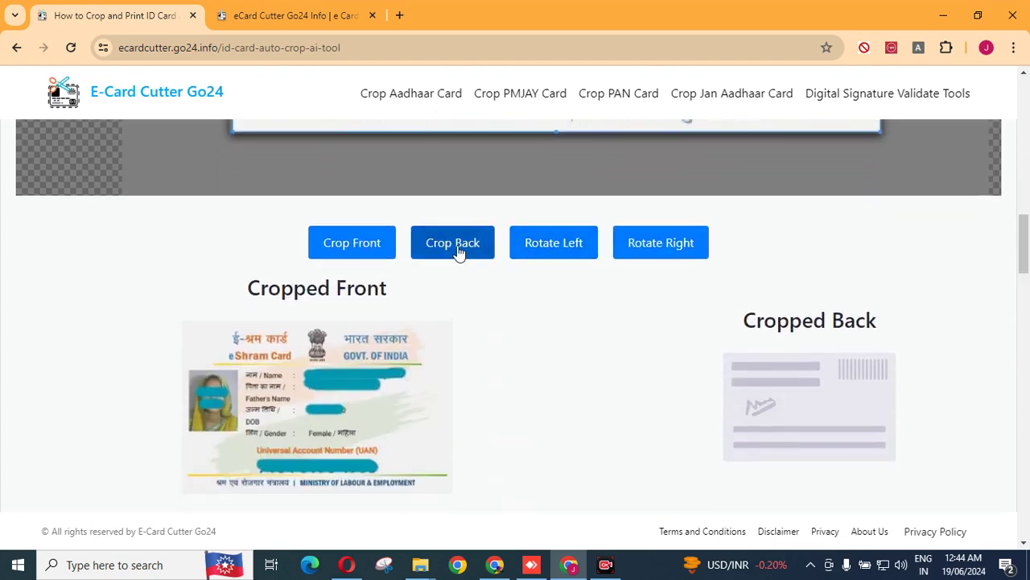
click(453, 251)
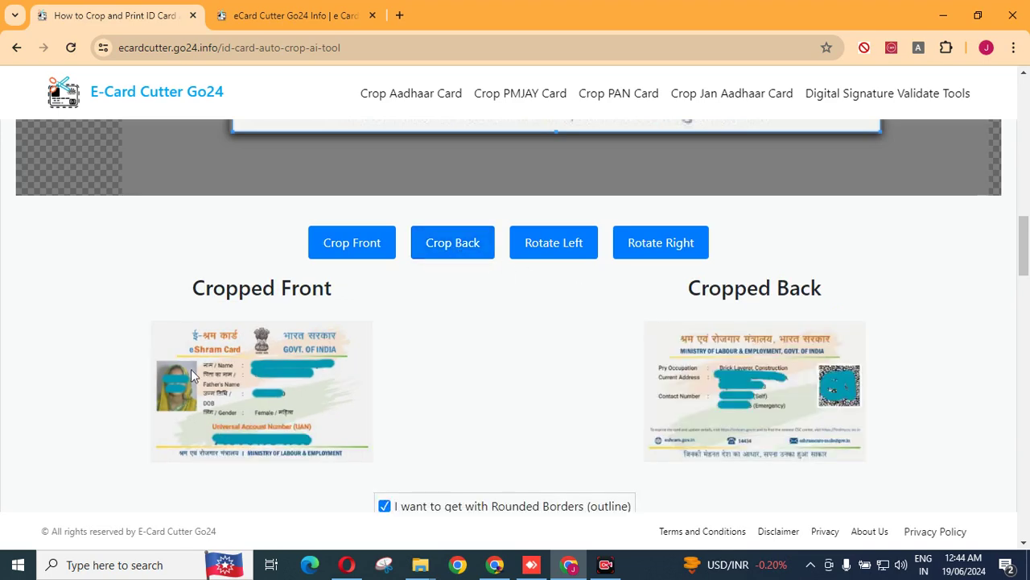
Step: Build the printable sheet with rounded borders from the cropped front and back
scroll(1025, 267, down, 2)
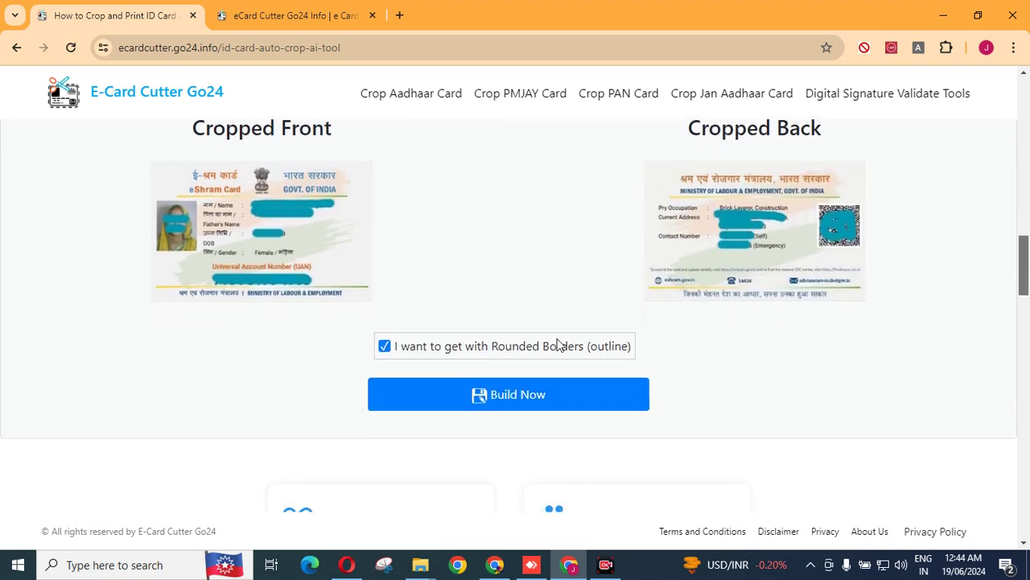
click(500, 402)
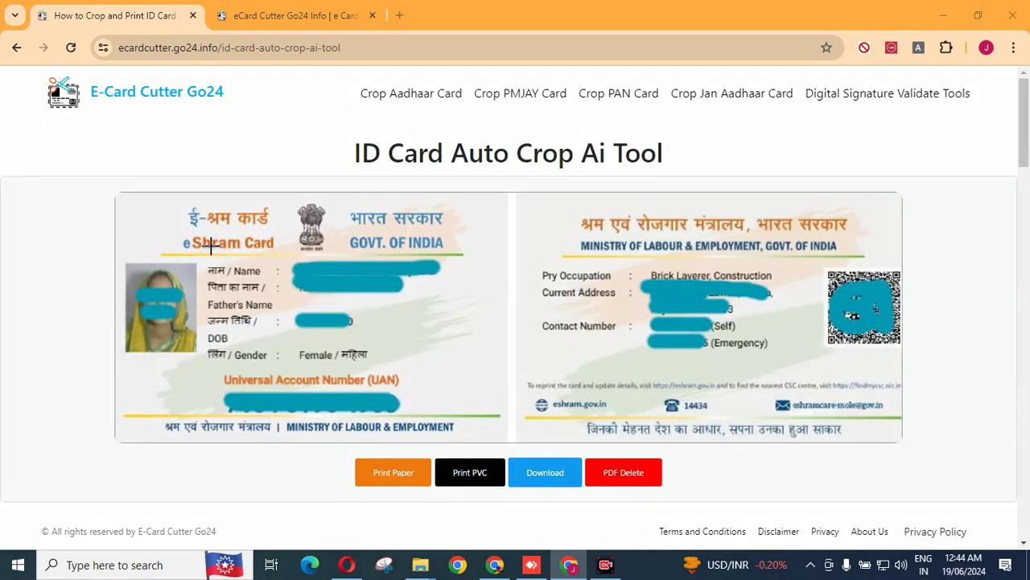
drag(191, 182, 311, 198)
drag(81, 274, 123, 338)
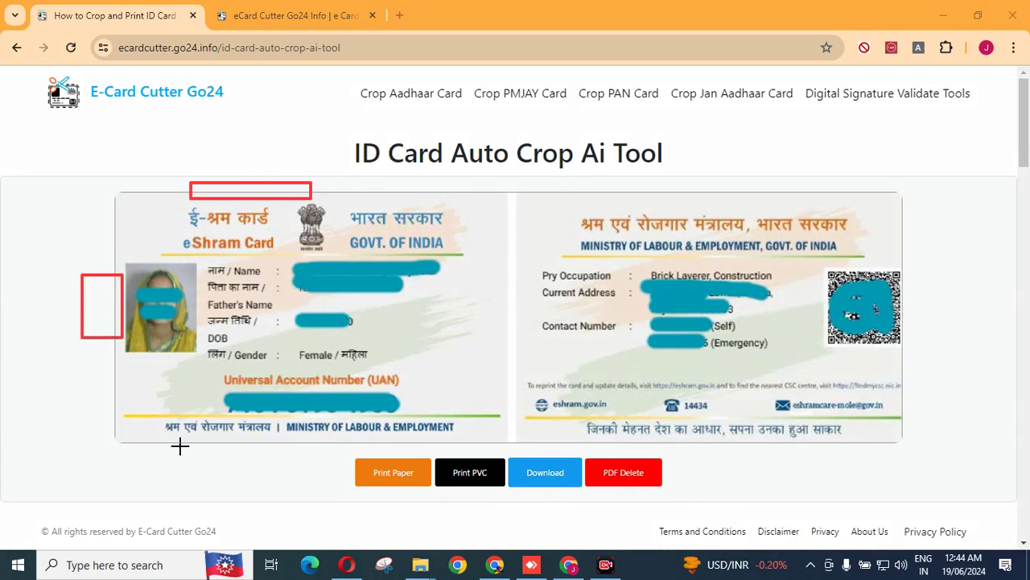
drag(165, 439, 317, 464)
drag(900, 190, 917, 246)
key(Escape)
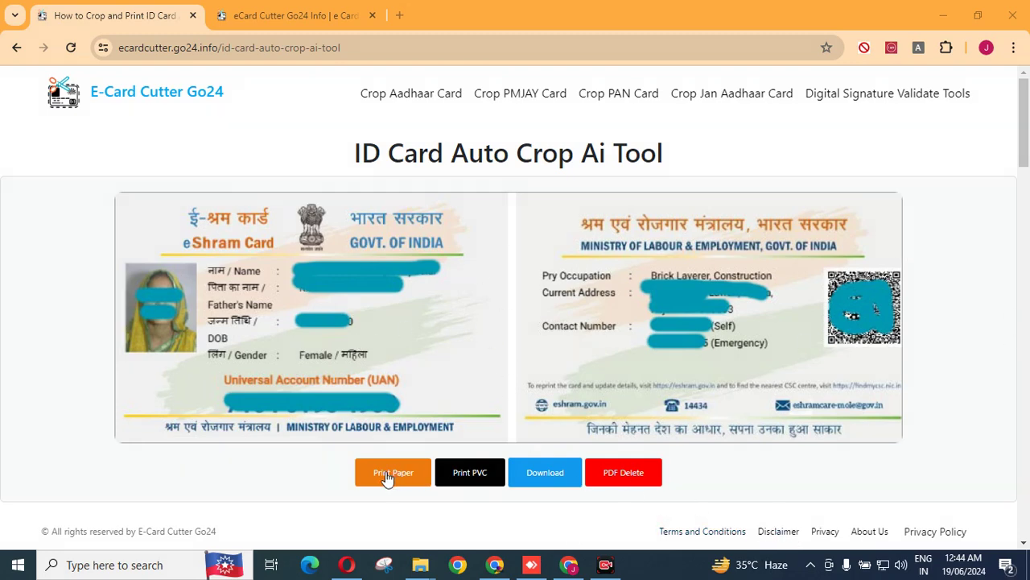
drag(335, 445, 432, 487)
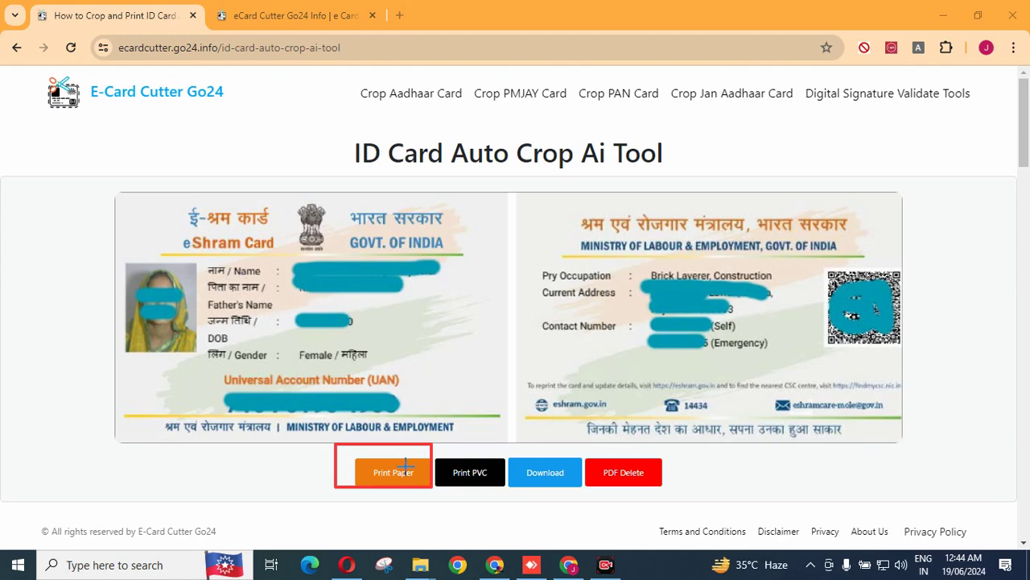
drag(443, 458, 497, 488)
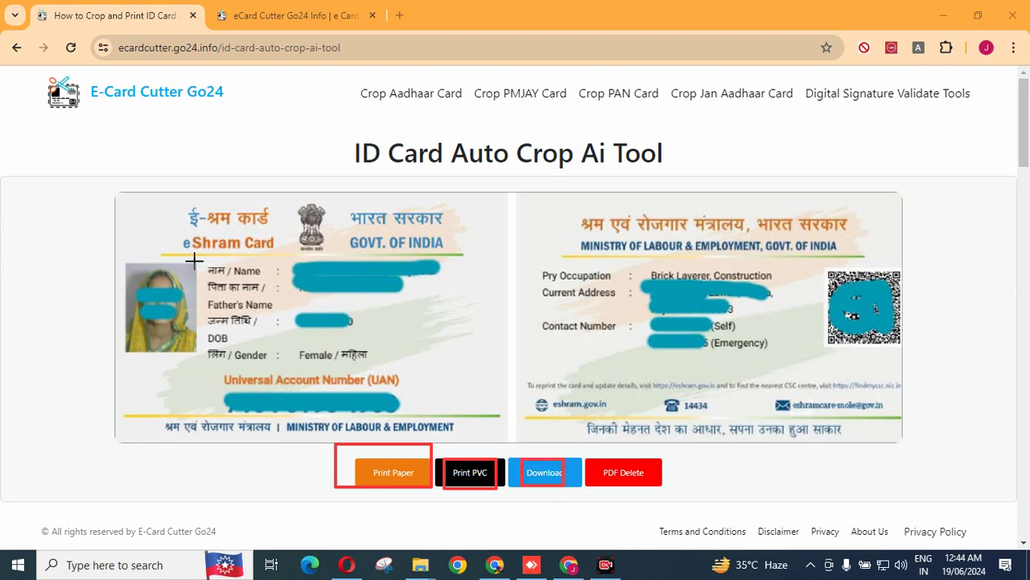
drag(126, 201, 927, 398)
drag(593, 456, 690, 493)
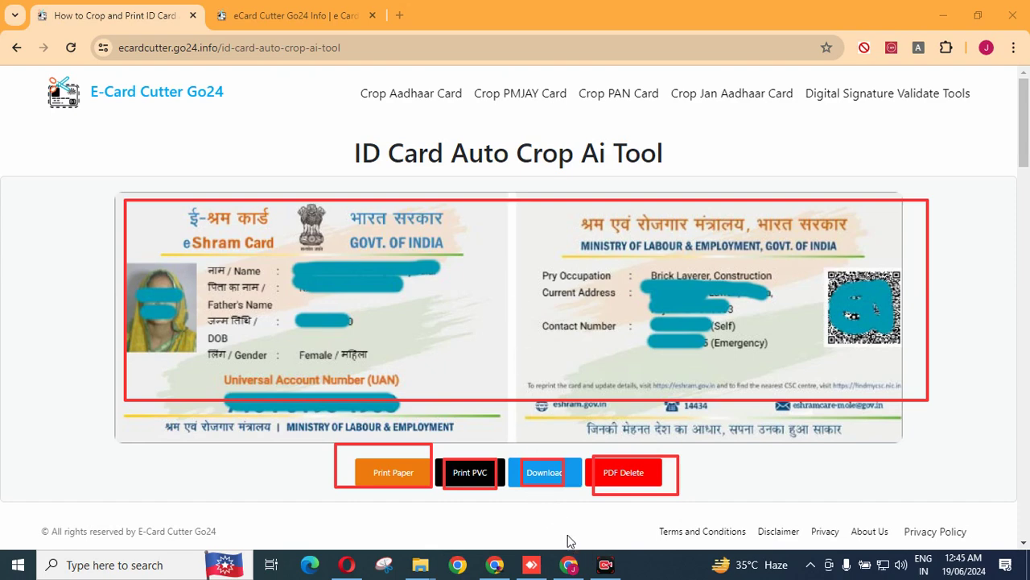
Step: Preview the sheet as PDF in Print Paper, point out the card pair, then cancel
click(386, 477)
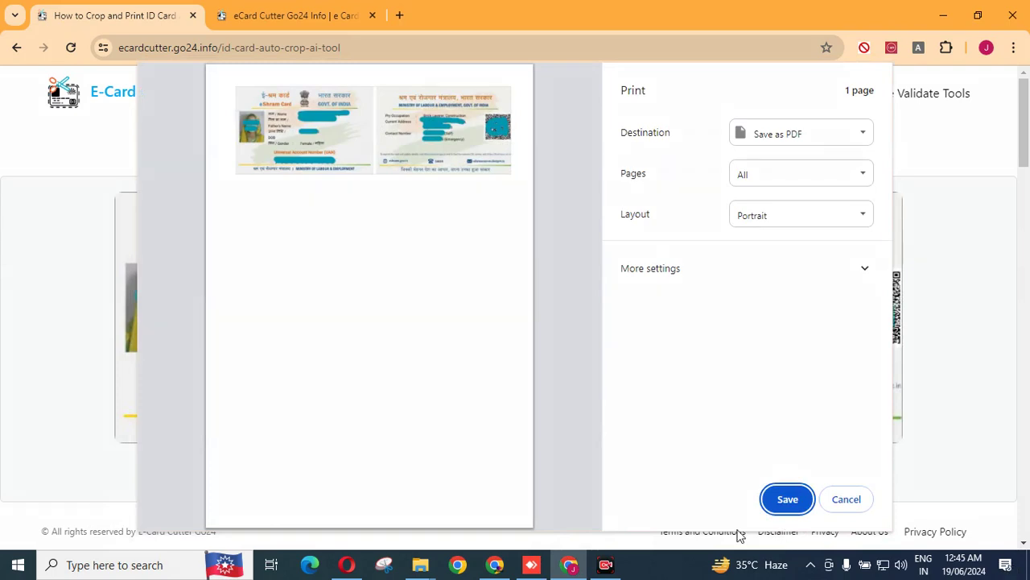
drag(219, 69, 527, 185)
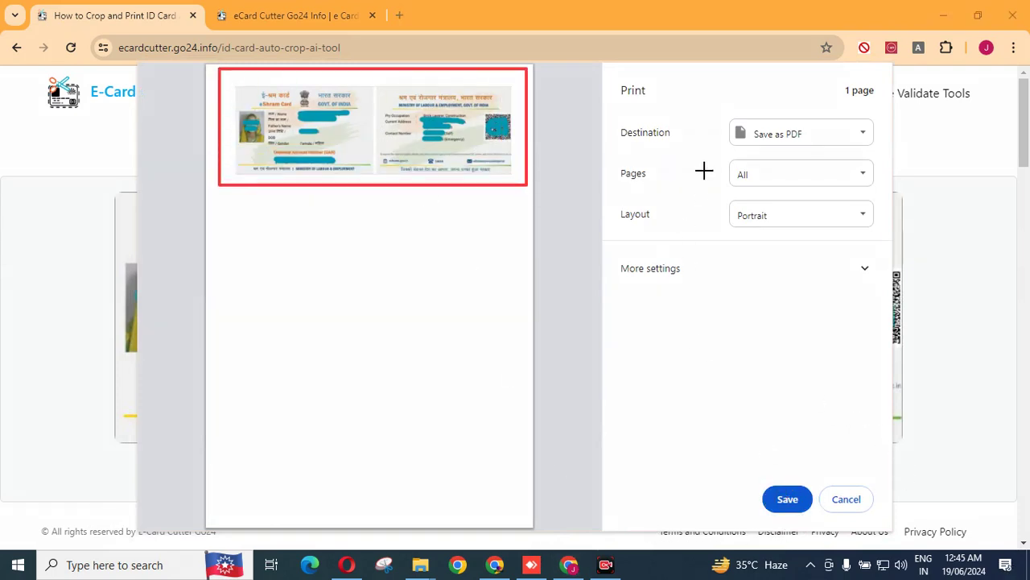
drag(609, 127, 837, 153)
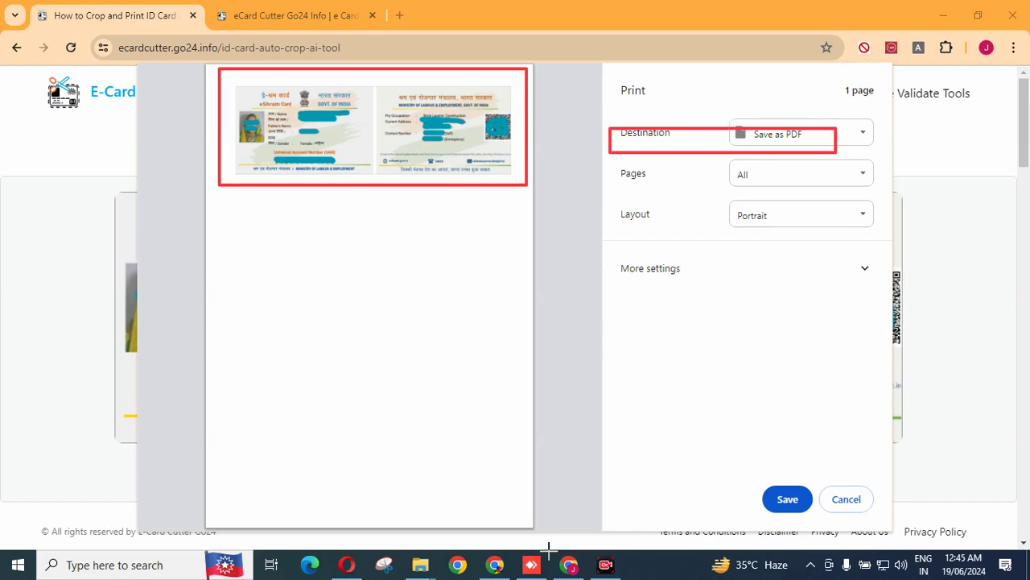
click(845, 500)
Step: Delete the uploaded file from the server and return to the site's home page
click(623, 475)
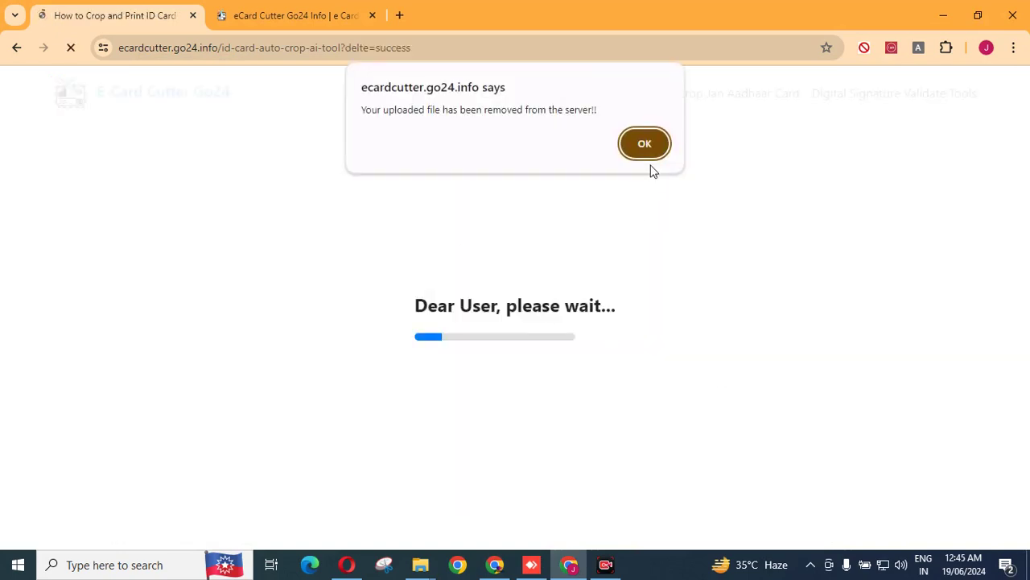
click(644, 142)
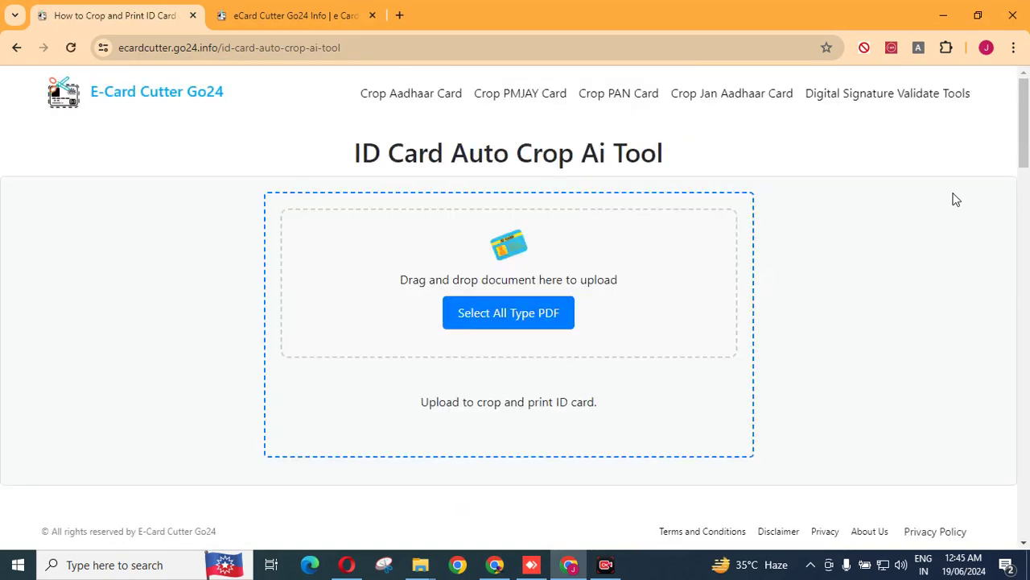
click(127, 91)
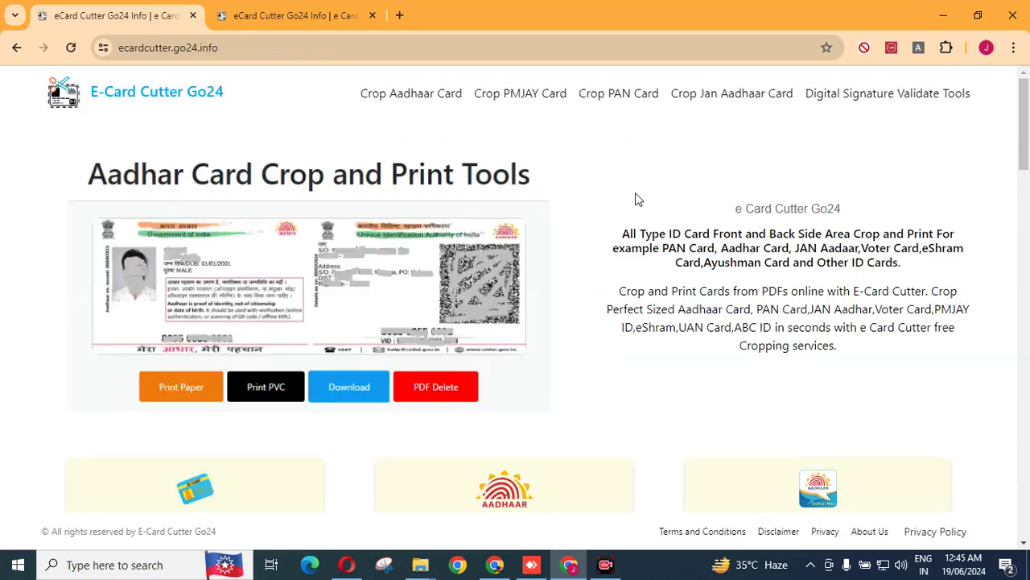
Step: Scroll the home page tool cards, highlighting the Advance Crop Aadhaar PDF heading and description
scroll(1028, 187, down, 3)
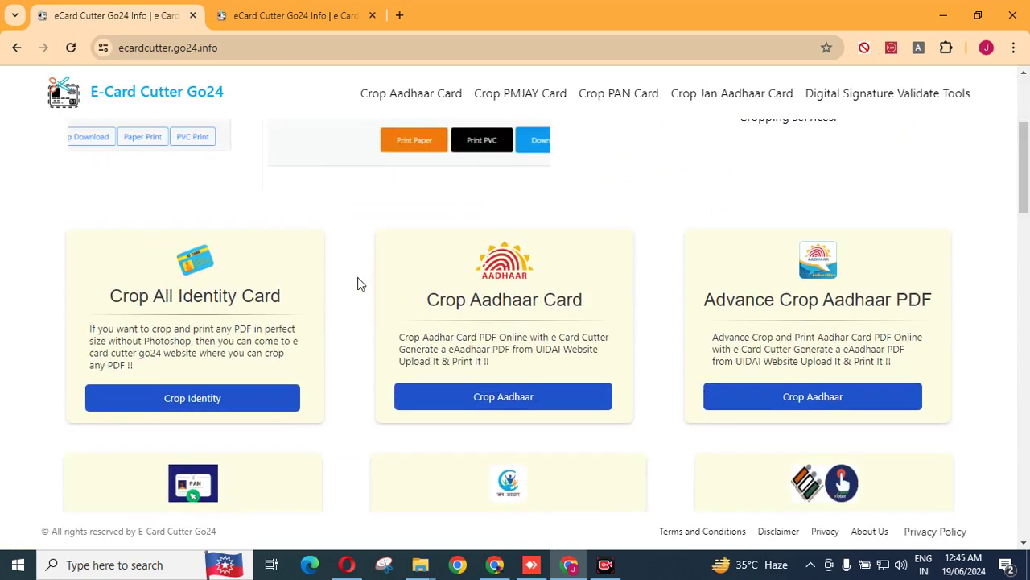
drag(1022, 194, 1022, 182)
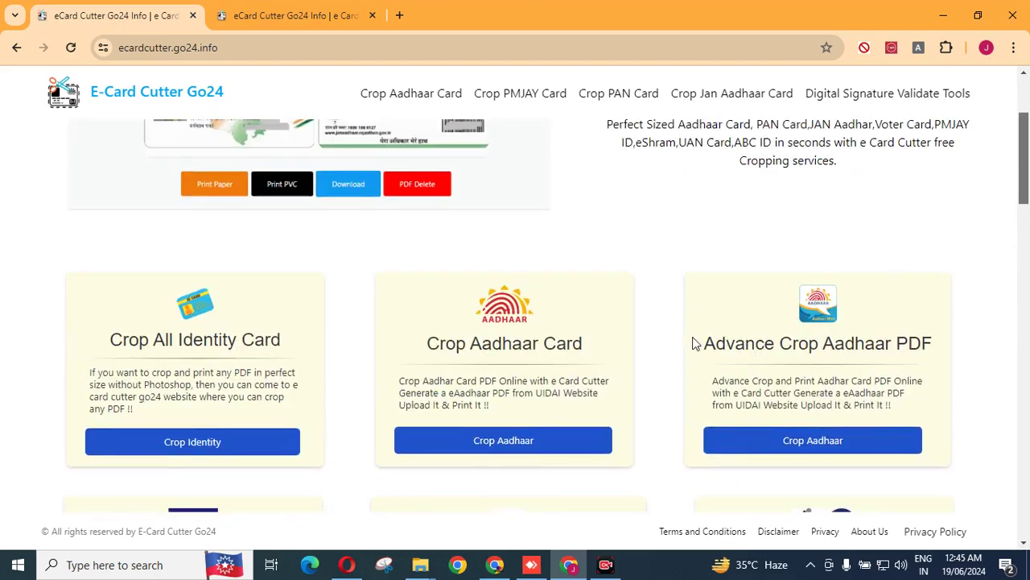
drag(712, 346, 911, 345)
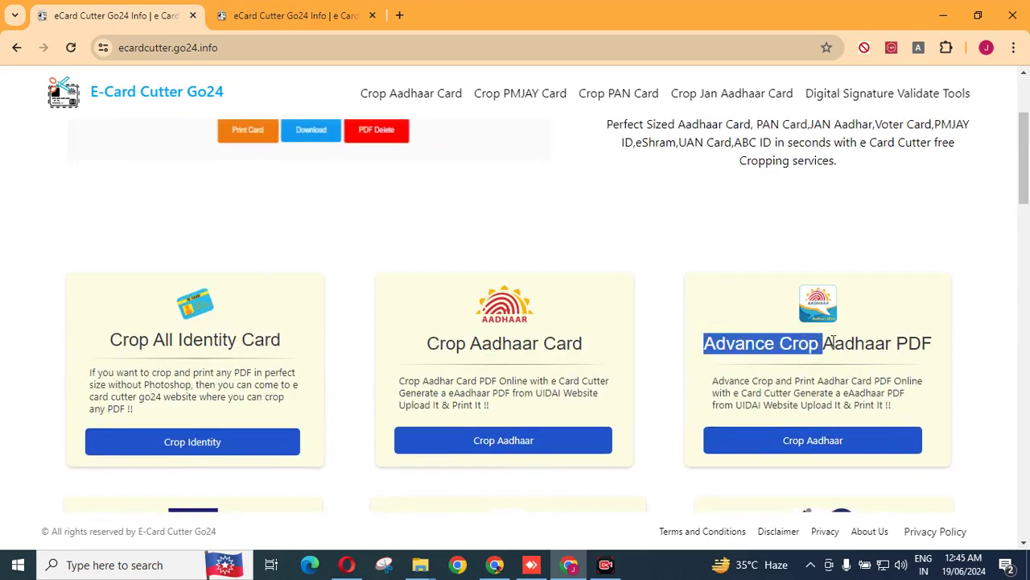
mouse_move(903, 379)
mouse_down()
mouse_move(901, 409)
mouse_move(696, 338)
mouse_up()
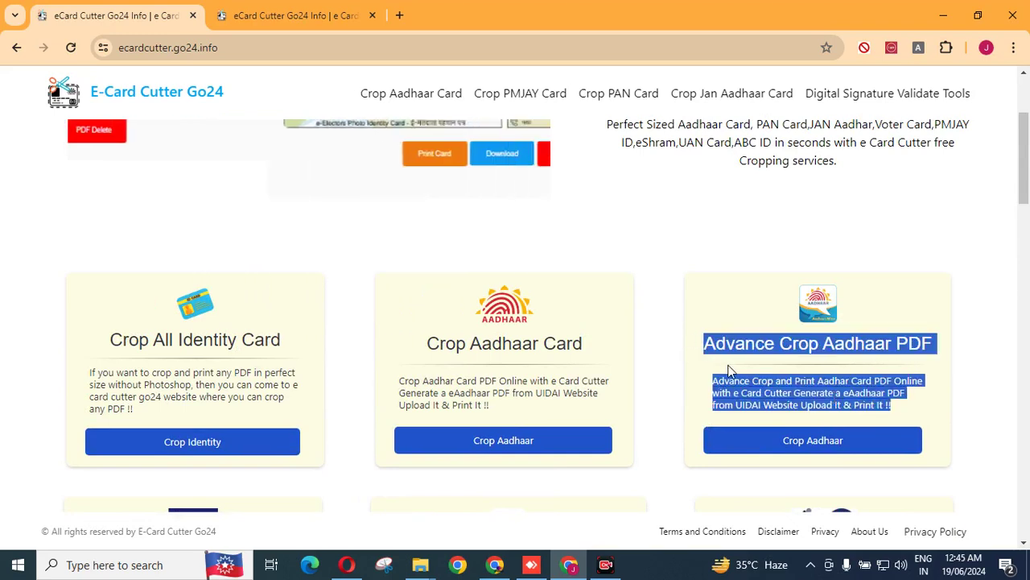
click(654, 376)
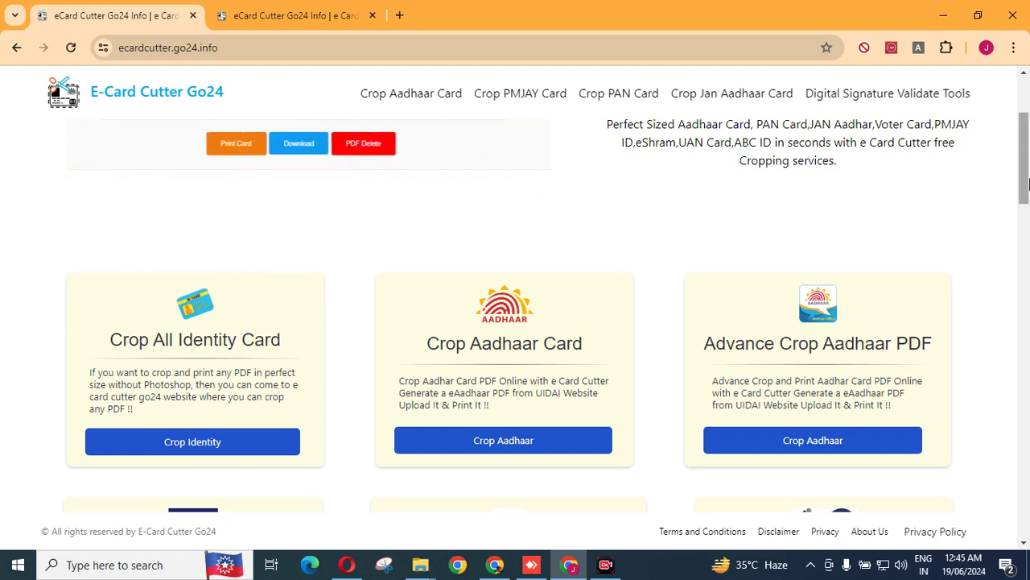
drag(1027, 185, 1013, 293)
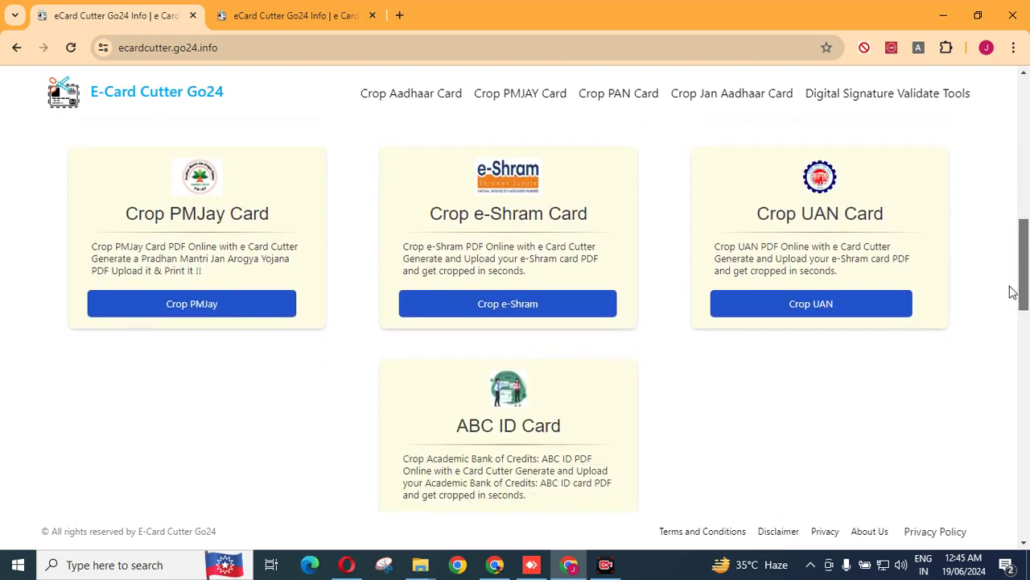
mouse_move(1013, 293)
mouse_down()
mouse_move(1011, 336)
mouse_move(1015, 159)
mouse_up()
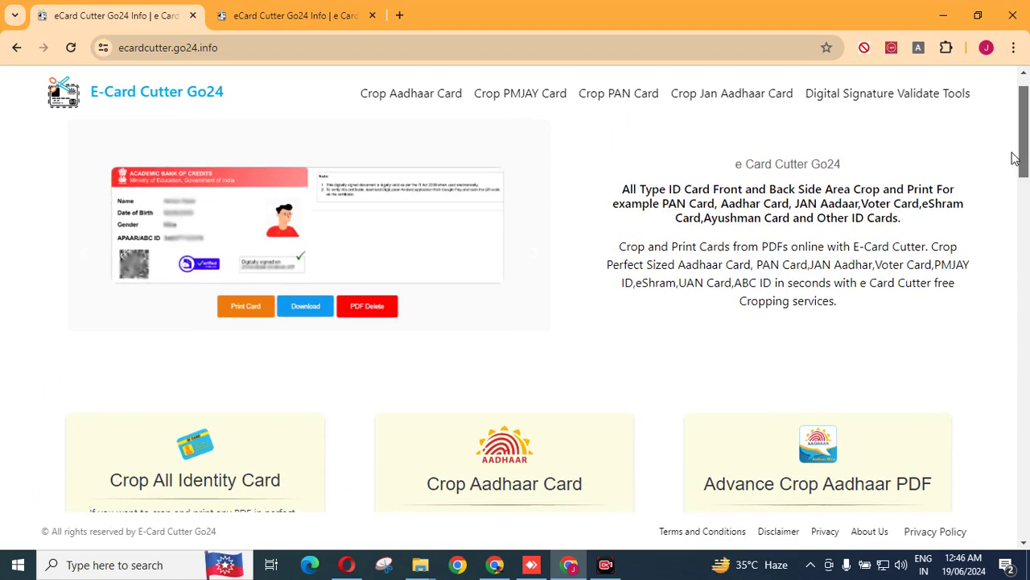